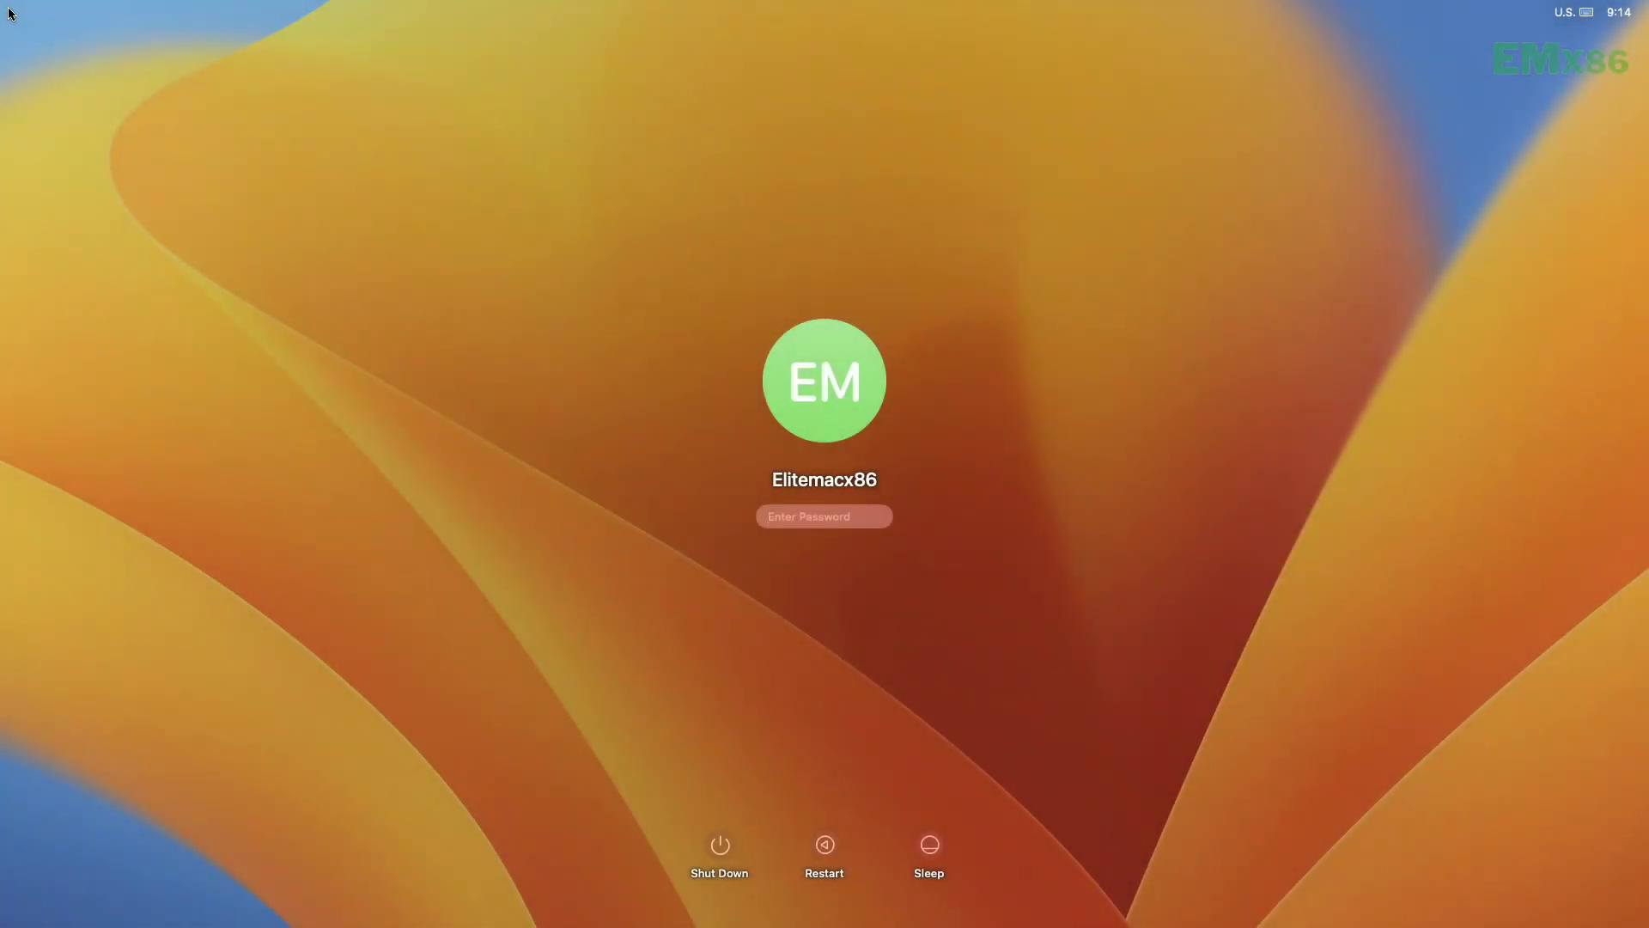
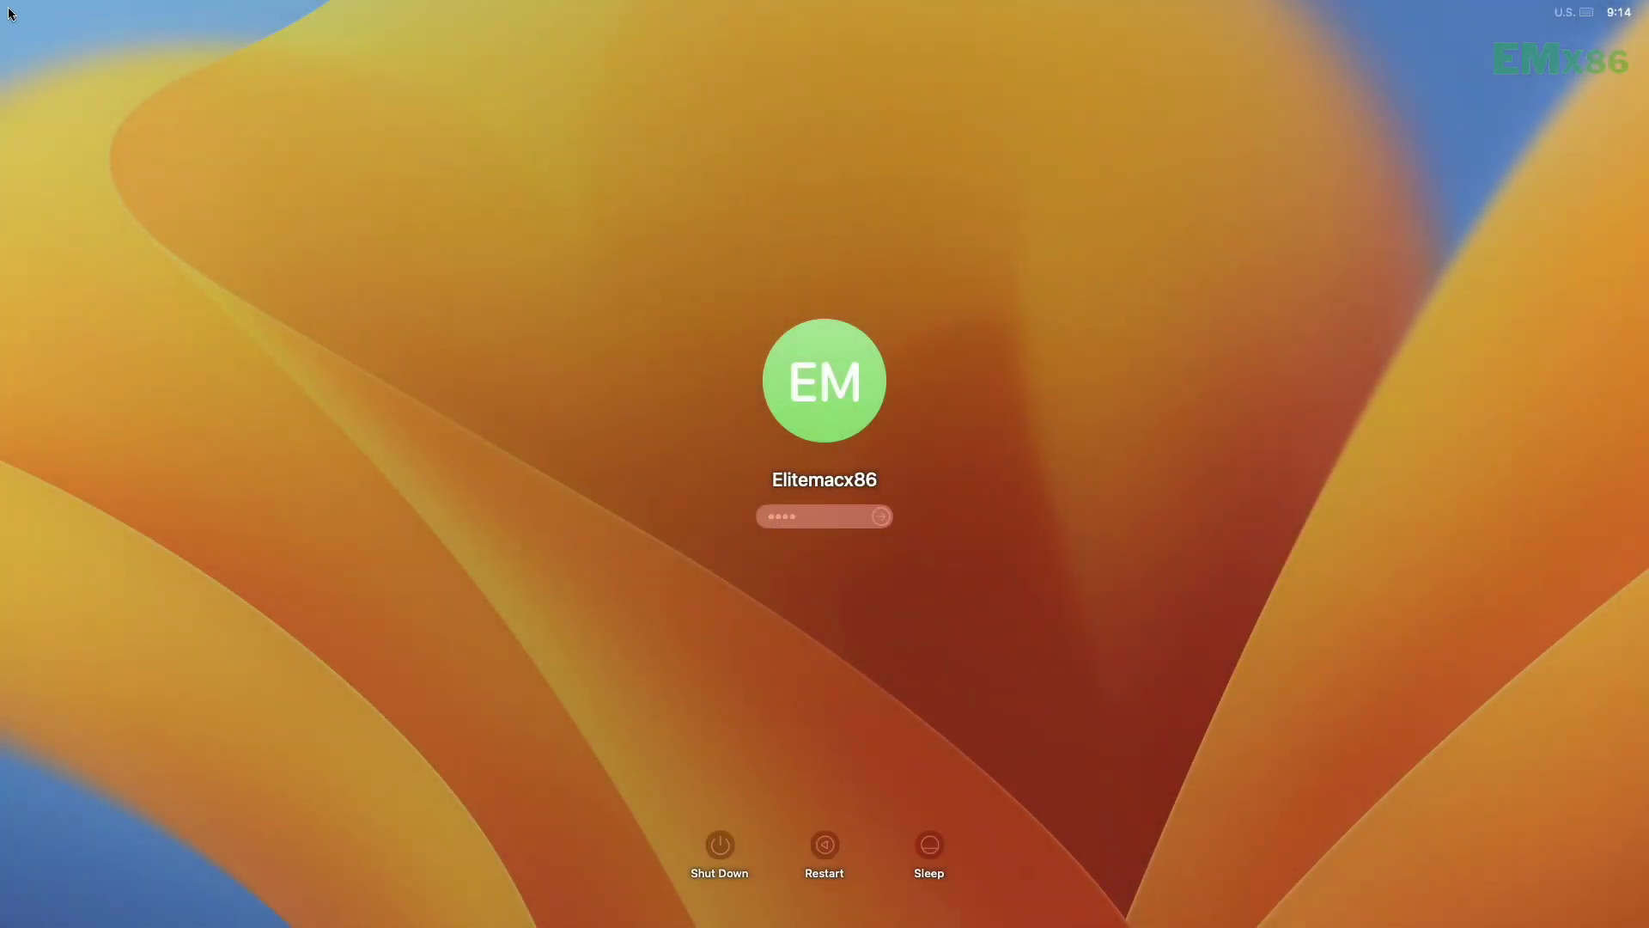
- Log in to macOS by submitting the account password at the login screen
key("Return")
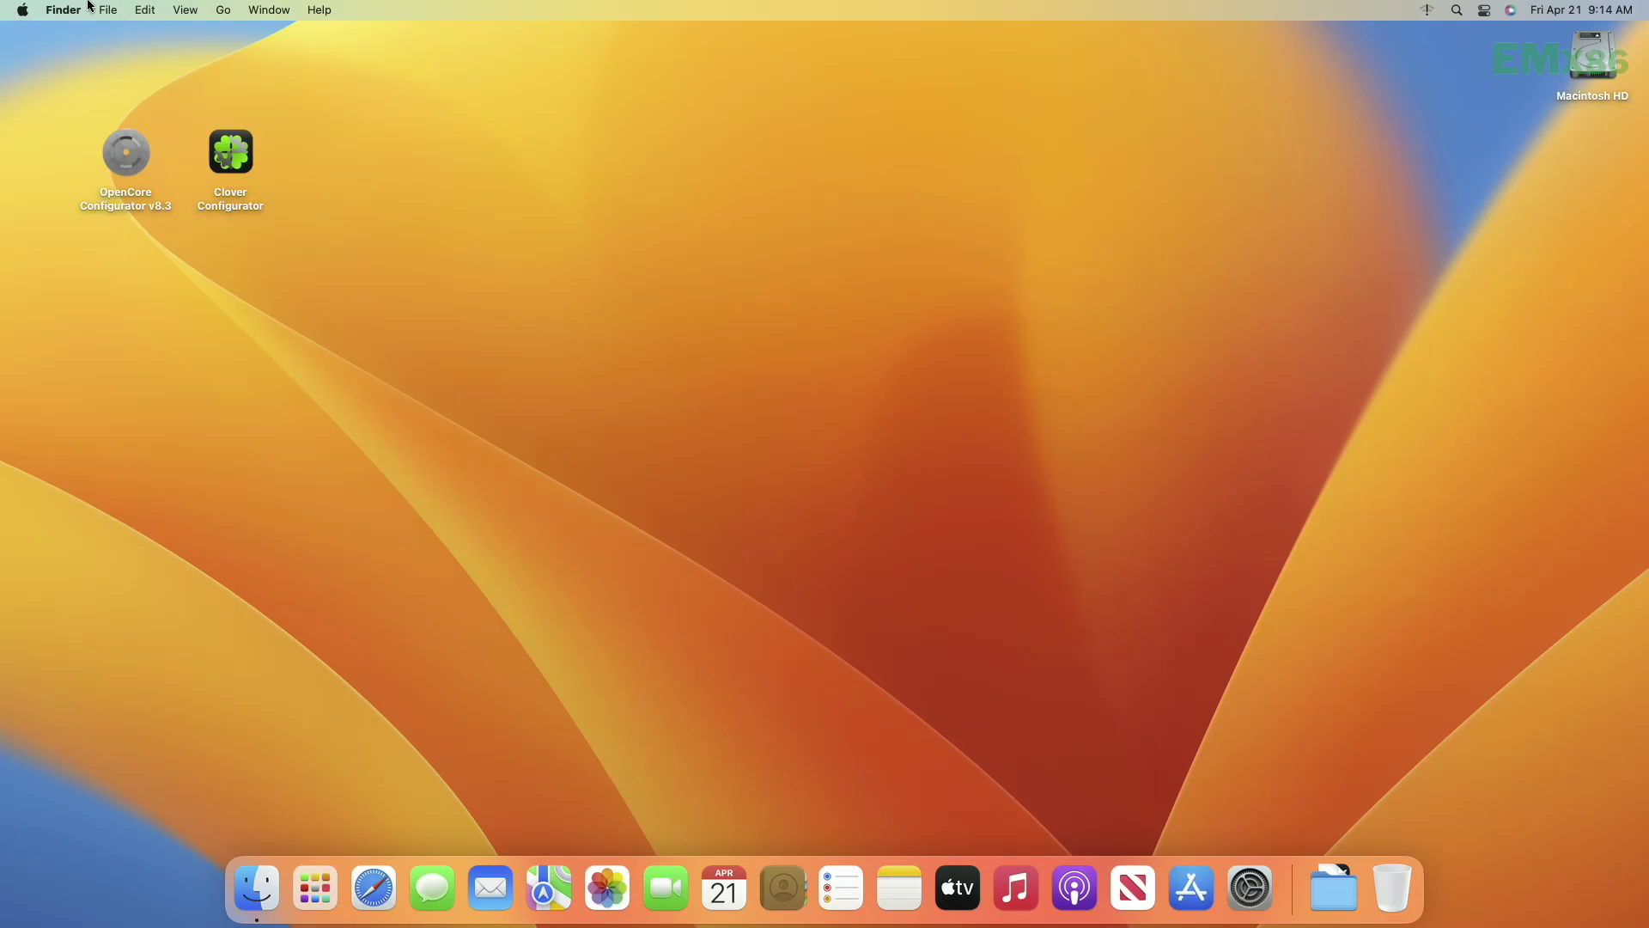
right_click(513, 120)
left_click(552, 244)
- Launch OpenCore Configurator, mount the EFI partition with the admin password, then quit it
right_click(103, 158)
left_click(127, 169)
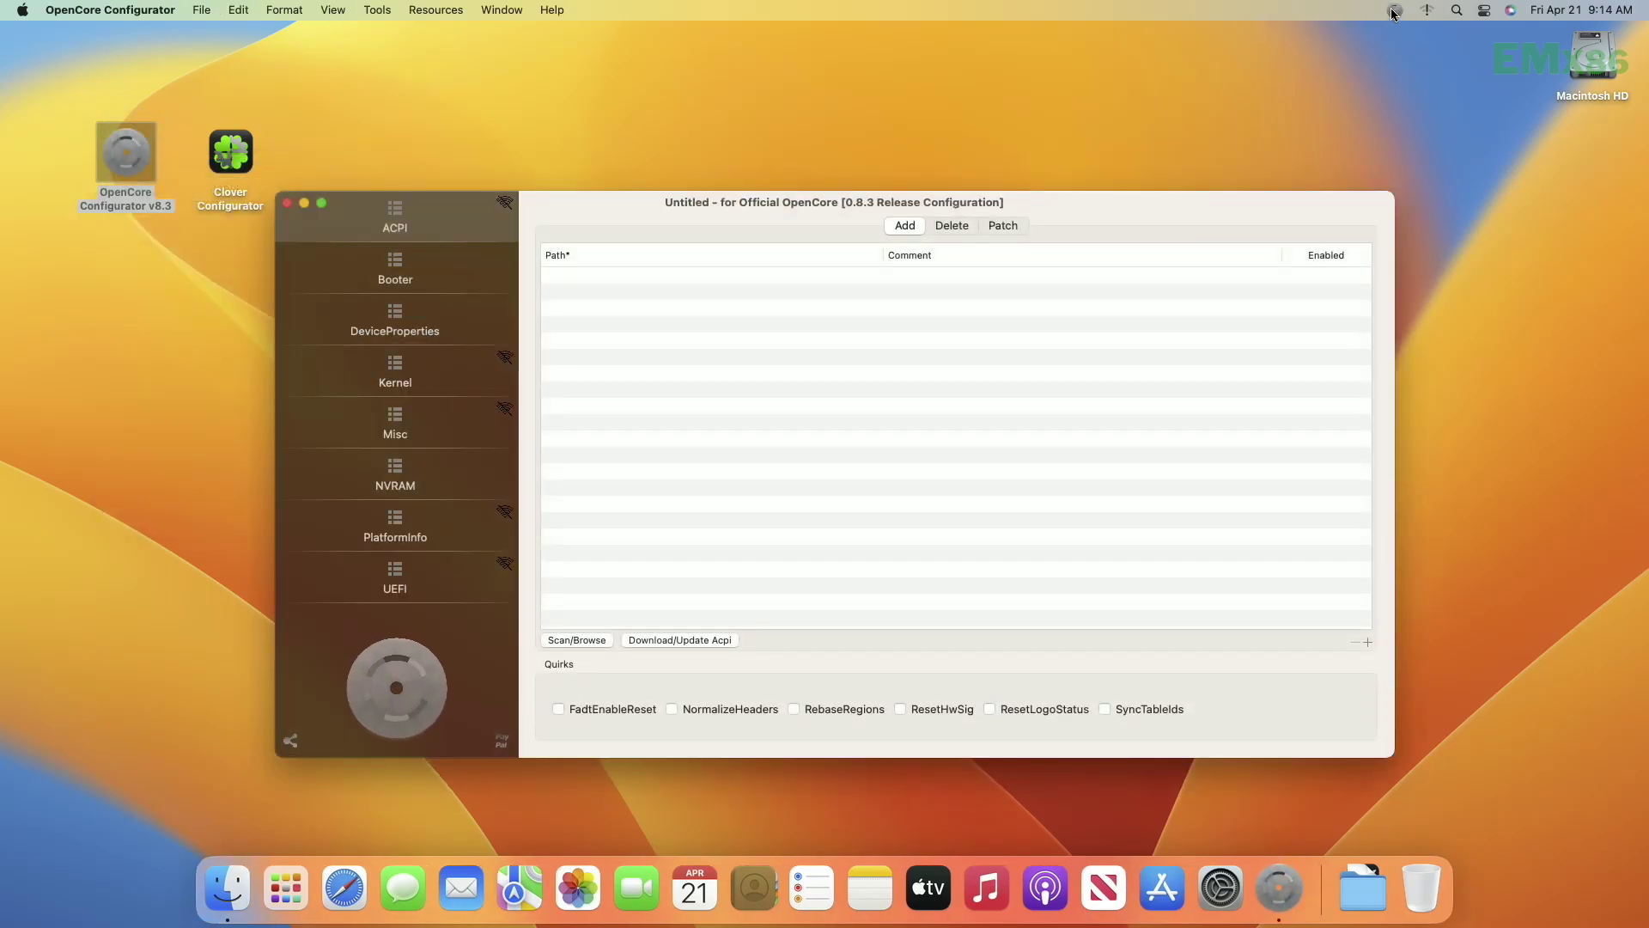
left_click(1395, 10)
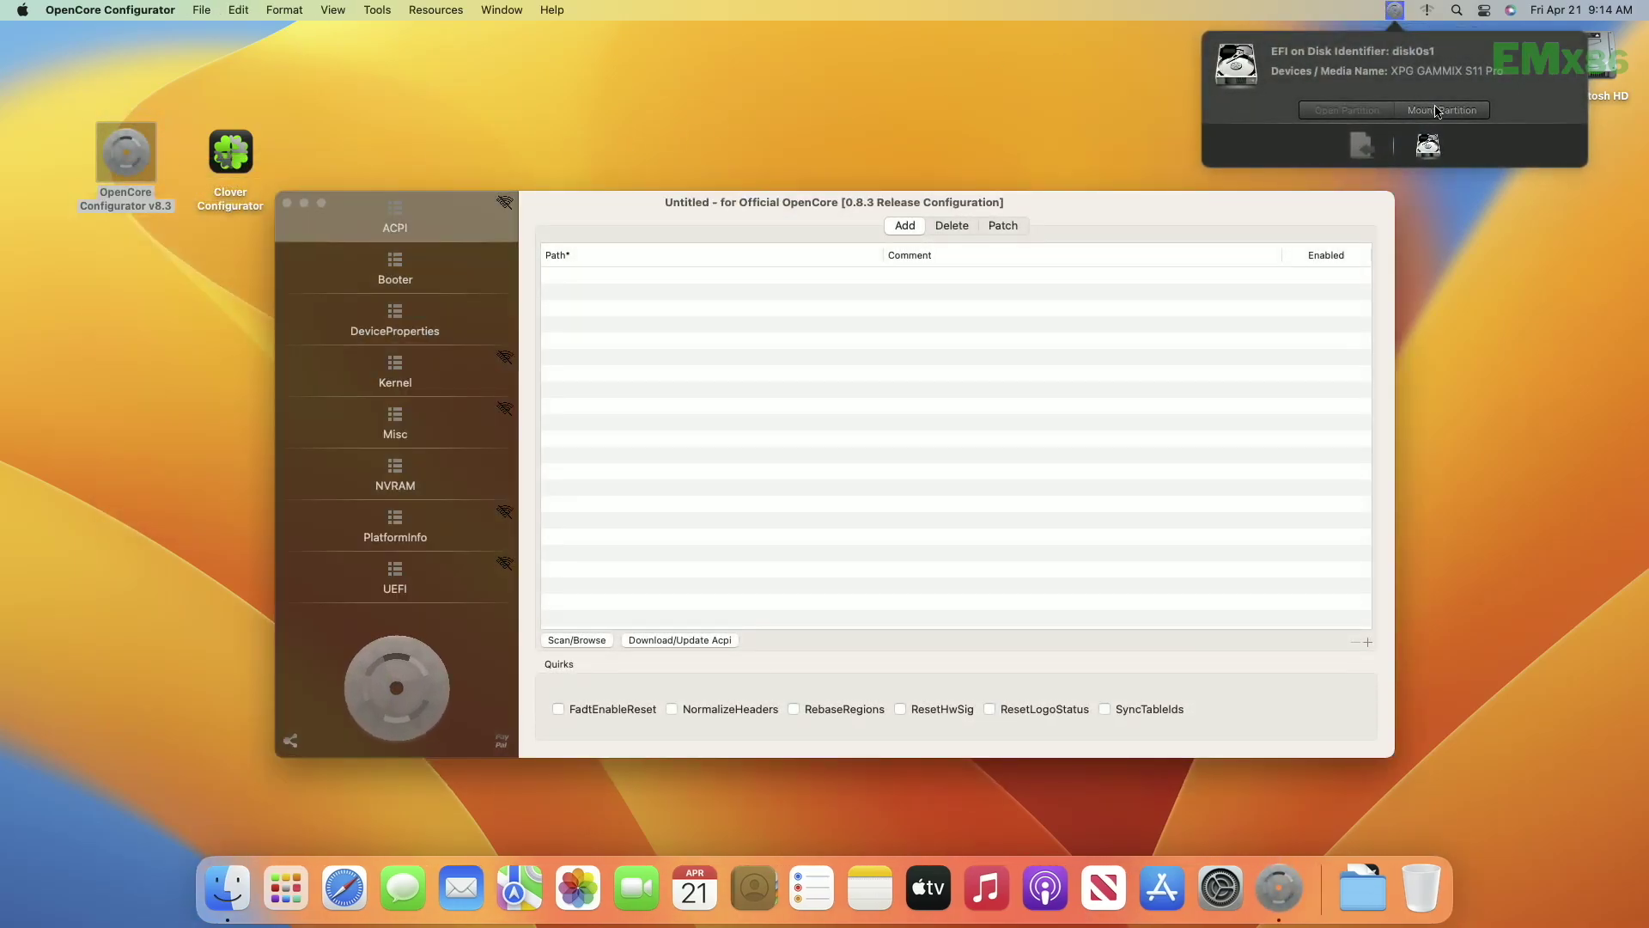
left_click(1445, 114)
type("*")
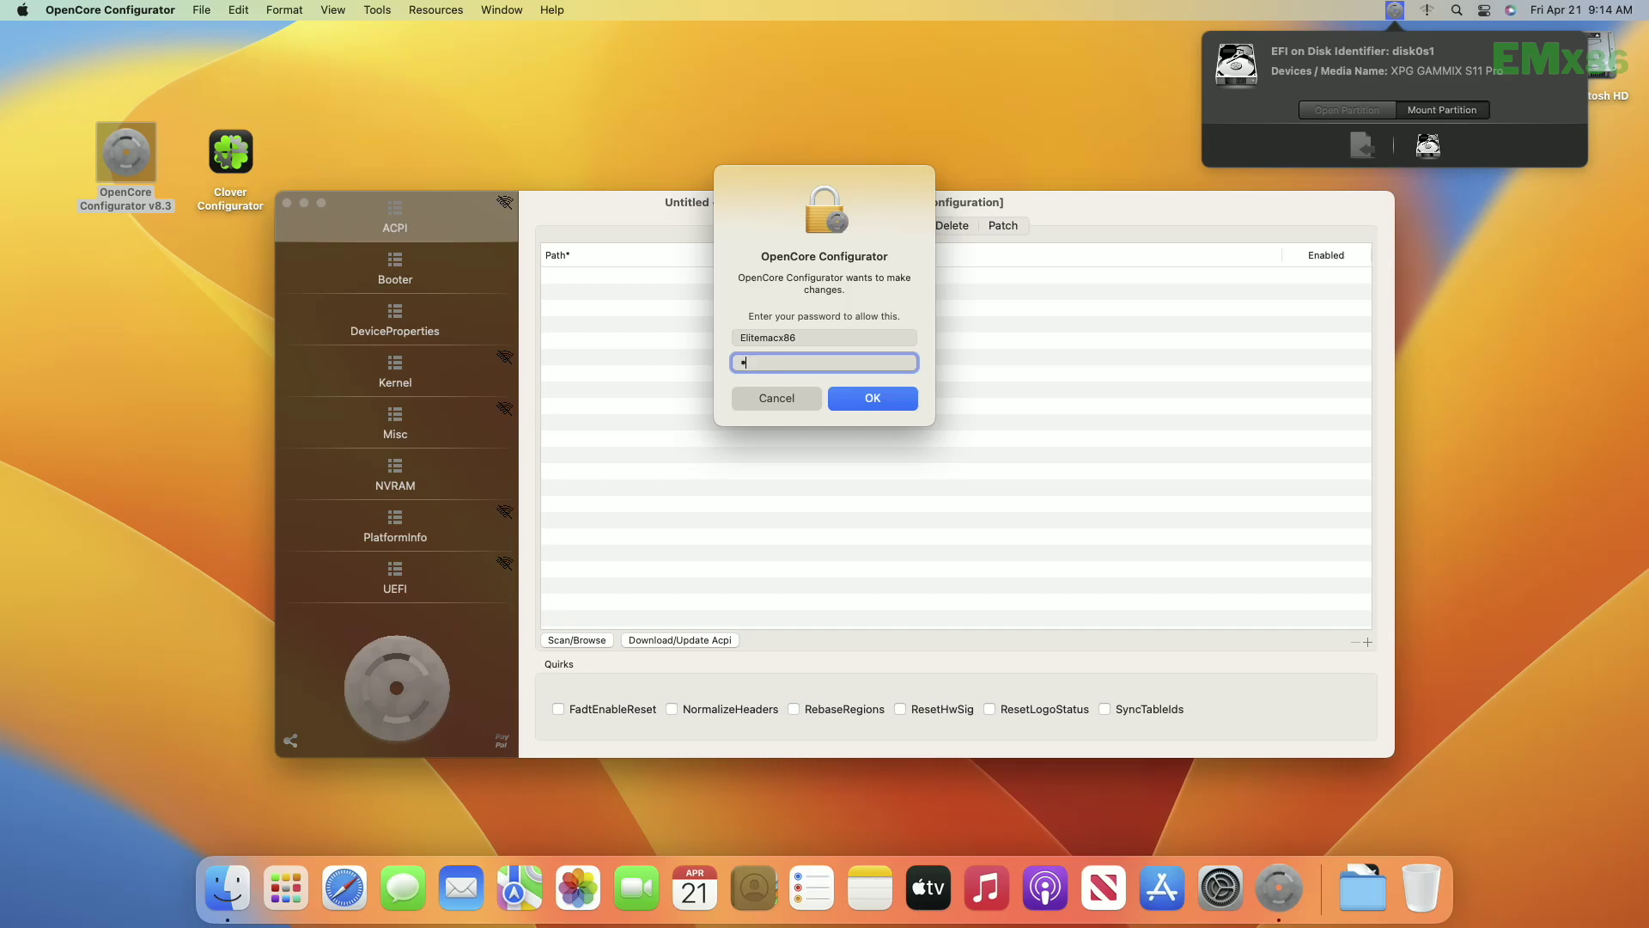
type("***")
key("Return")
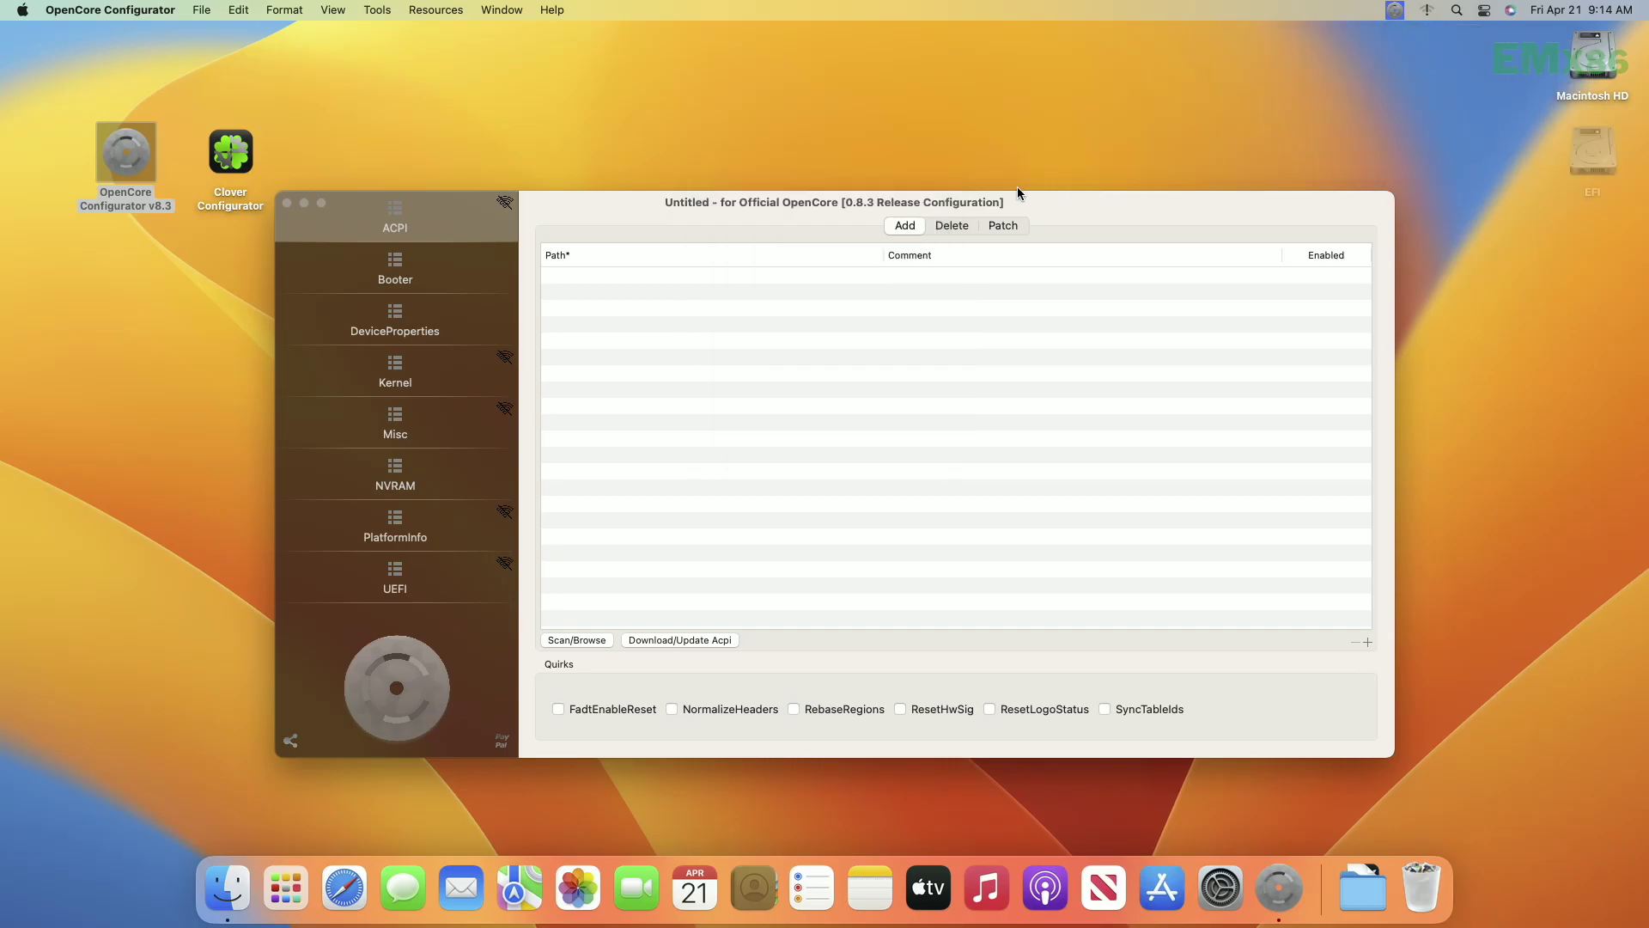
left_click(110, 10)
left_click(177, 242)
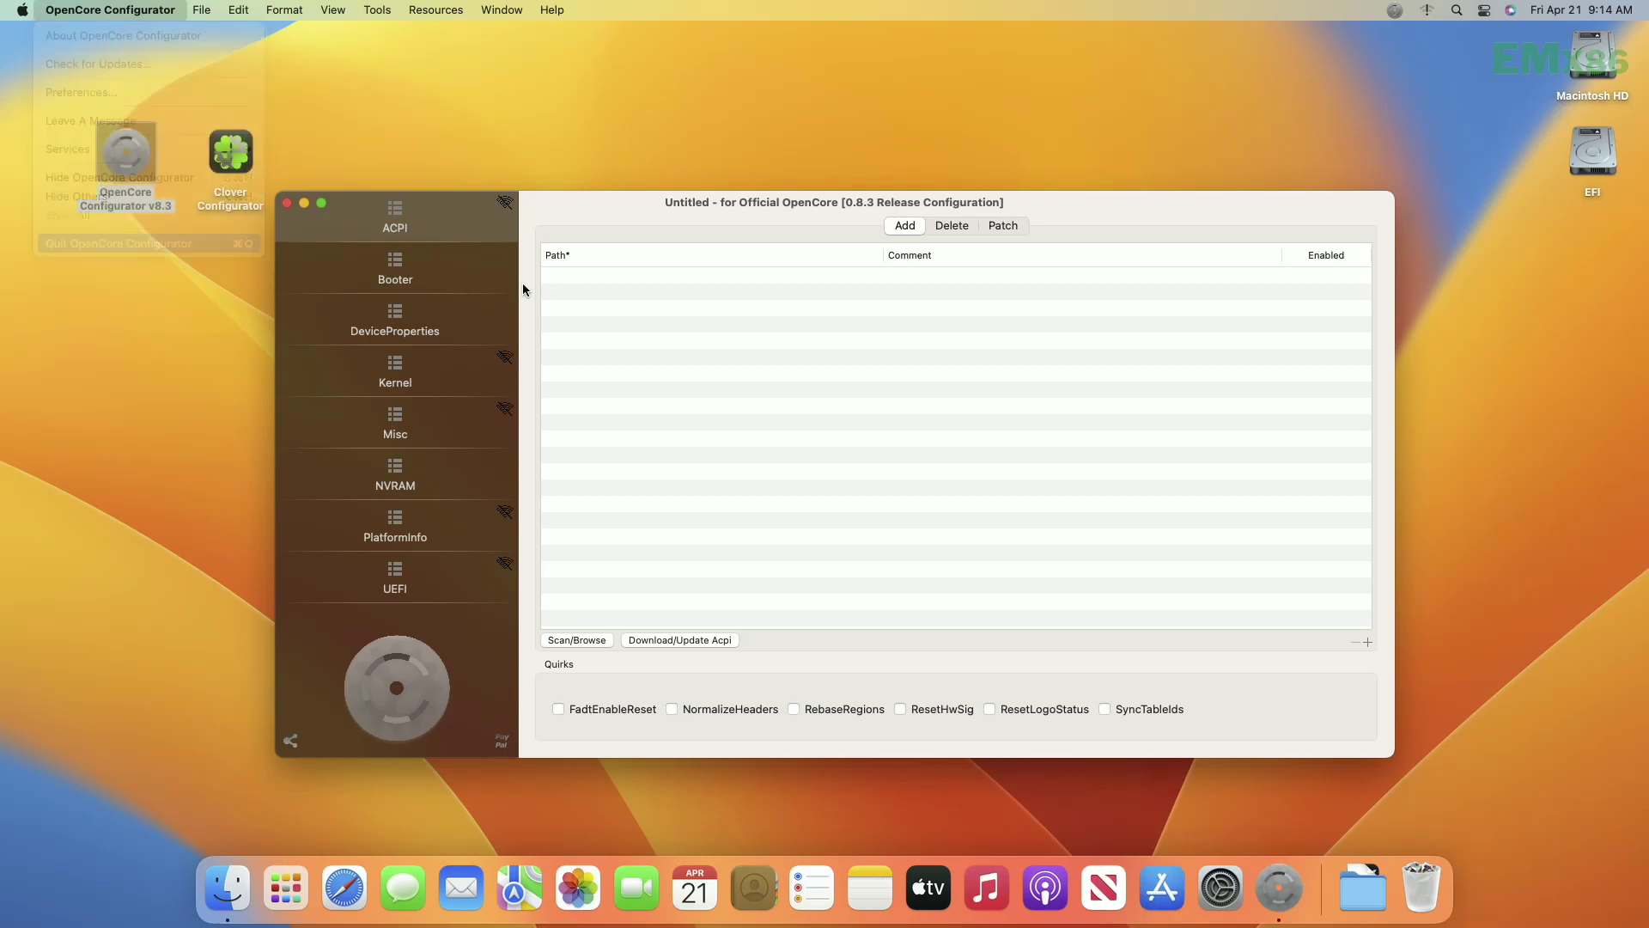
- Browse the EFI volume to EFI > OC and open config.plist with OpenCore Configurator
double_click(1593, 152)
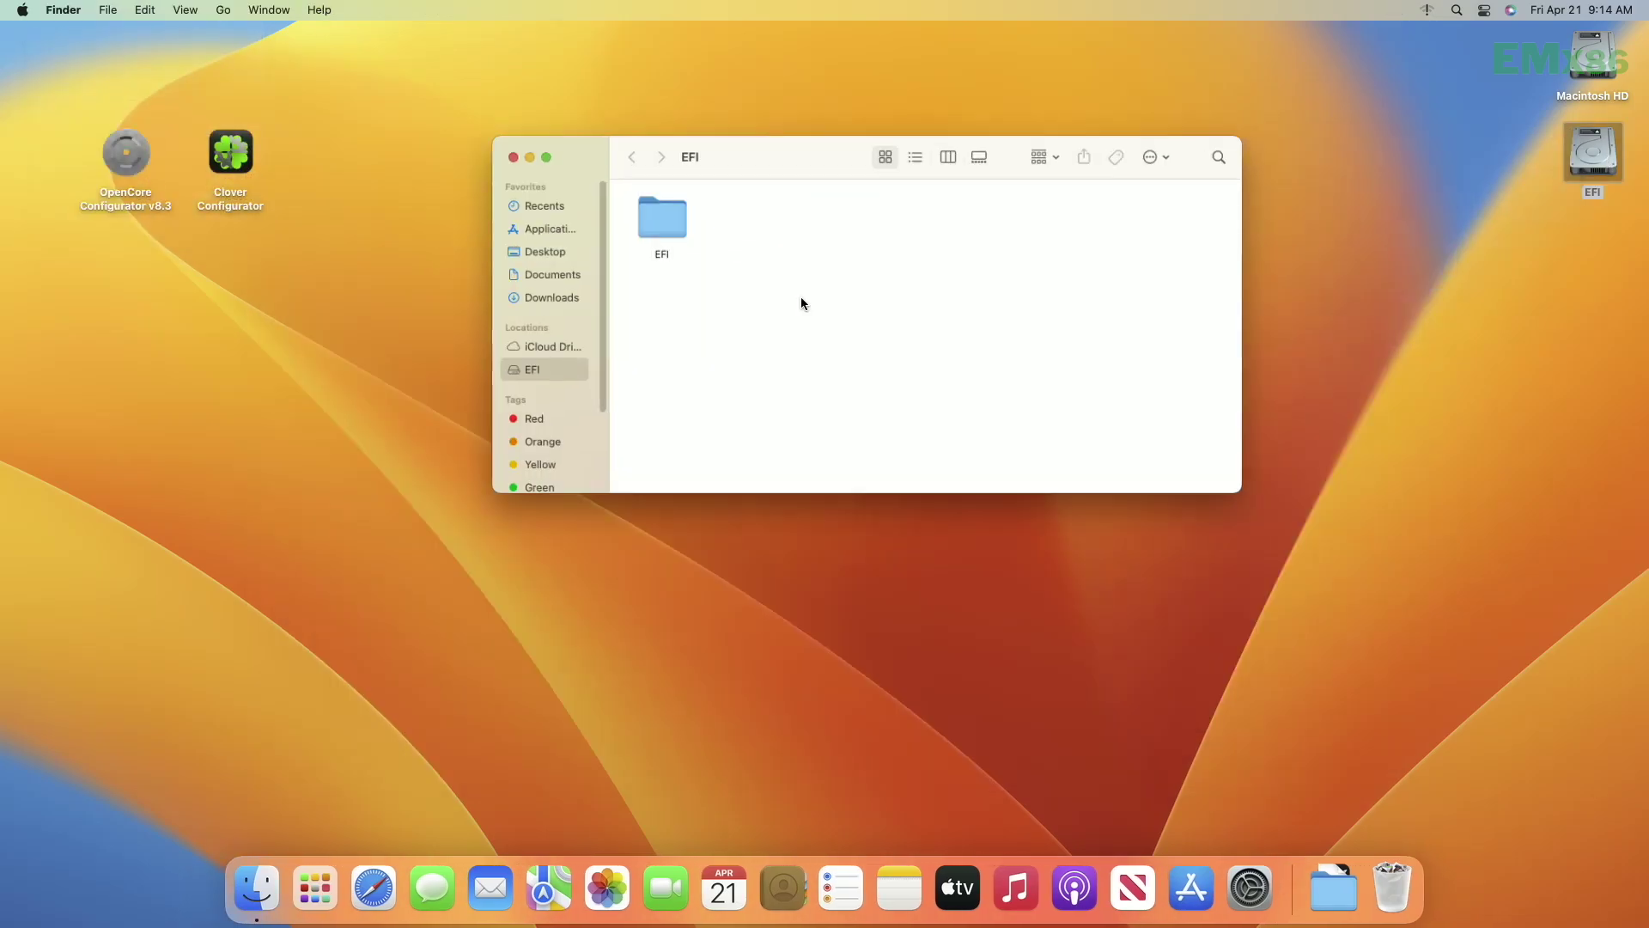
double_click(608, 228)
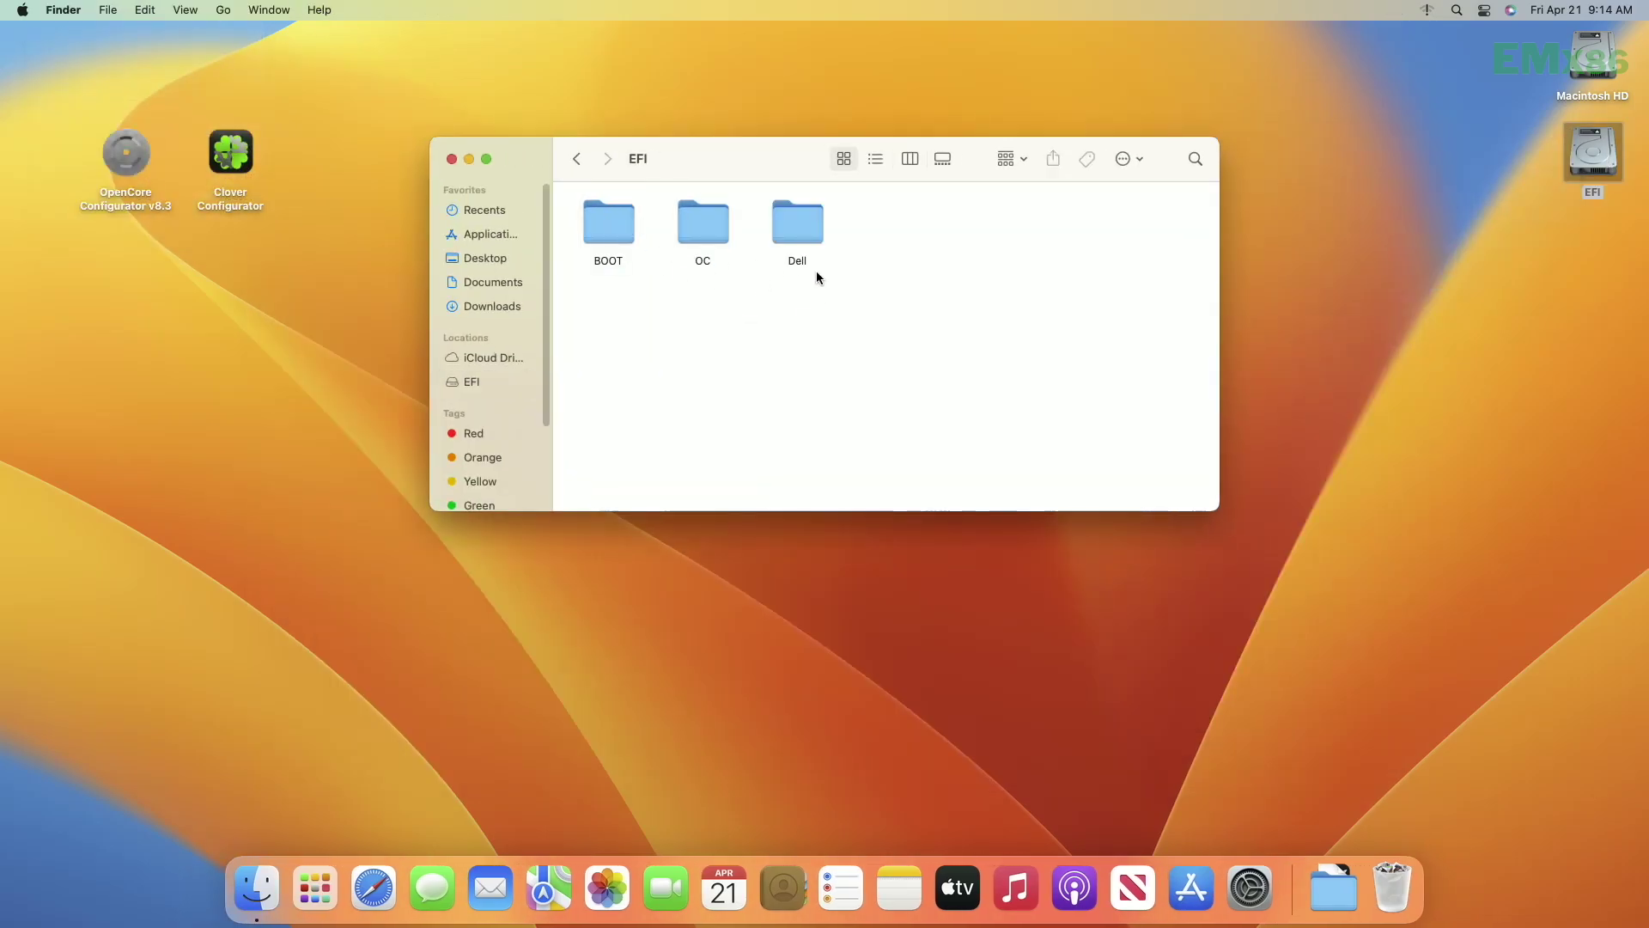
double_click(717, 225)
right_click(703, 236)
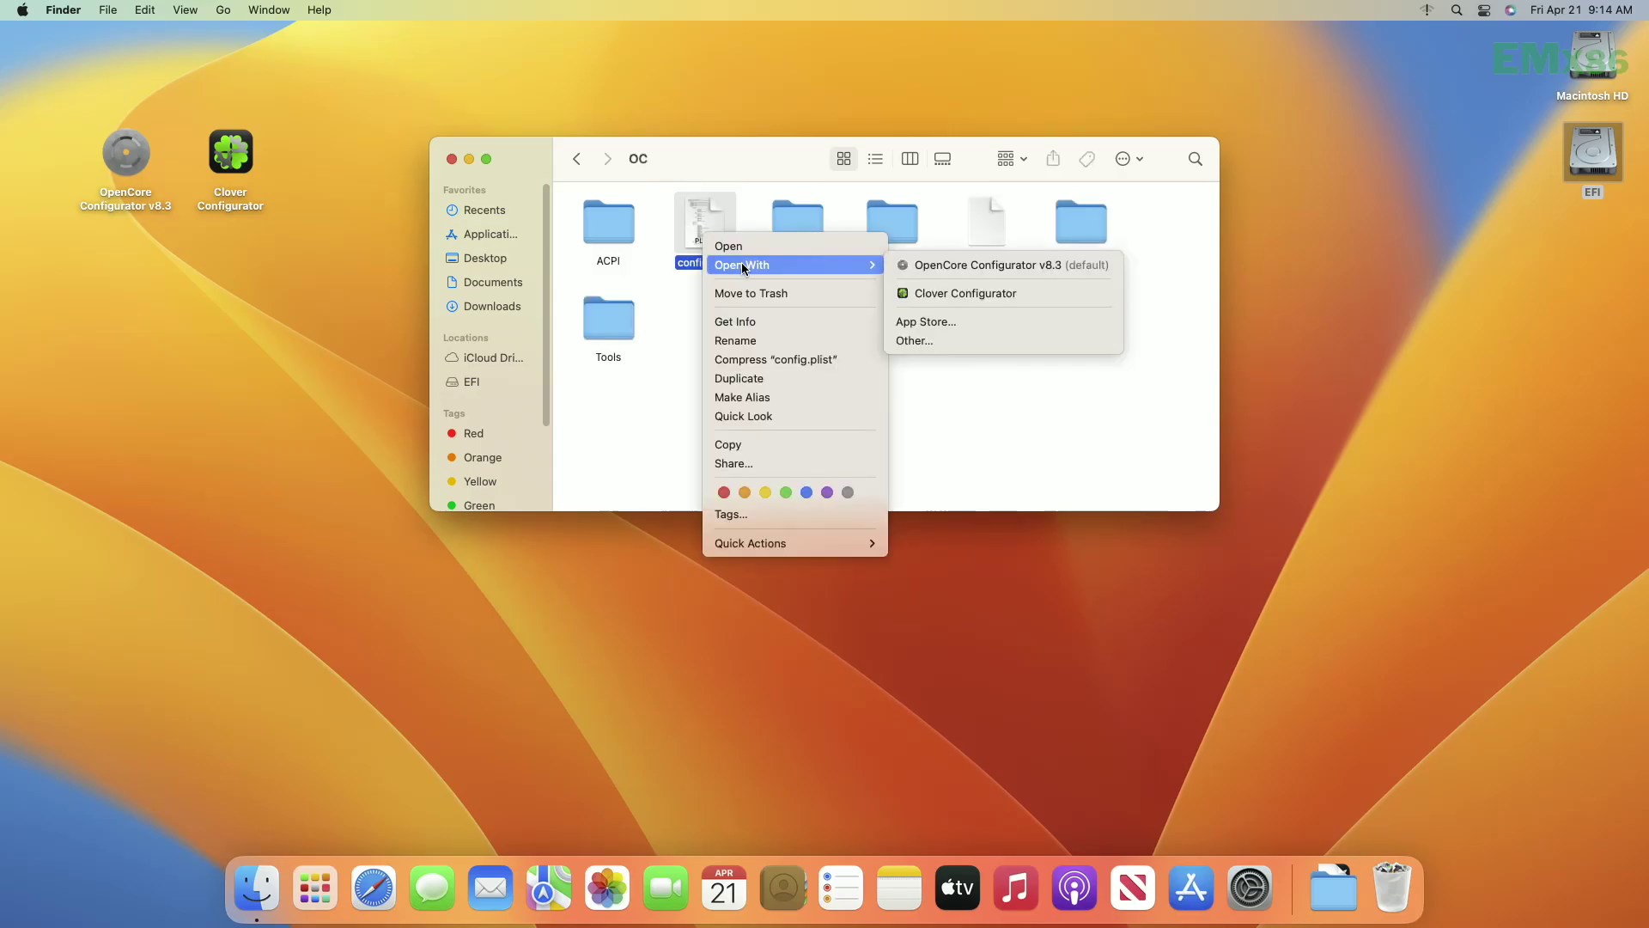
left_click(944, 266)
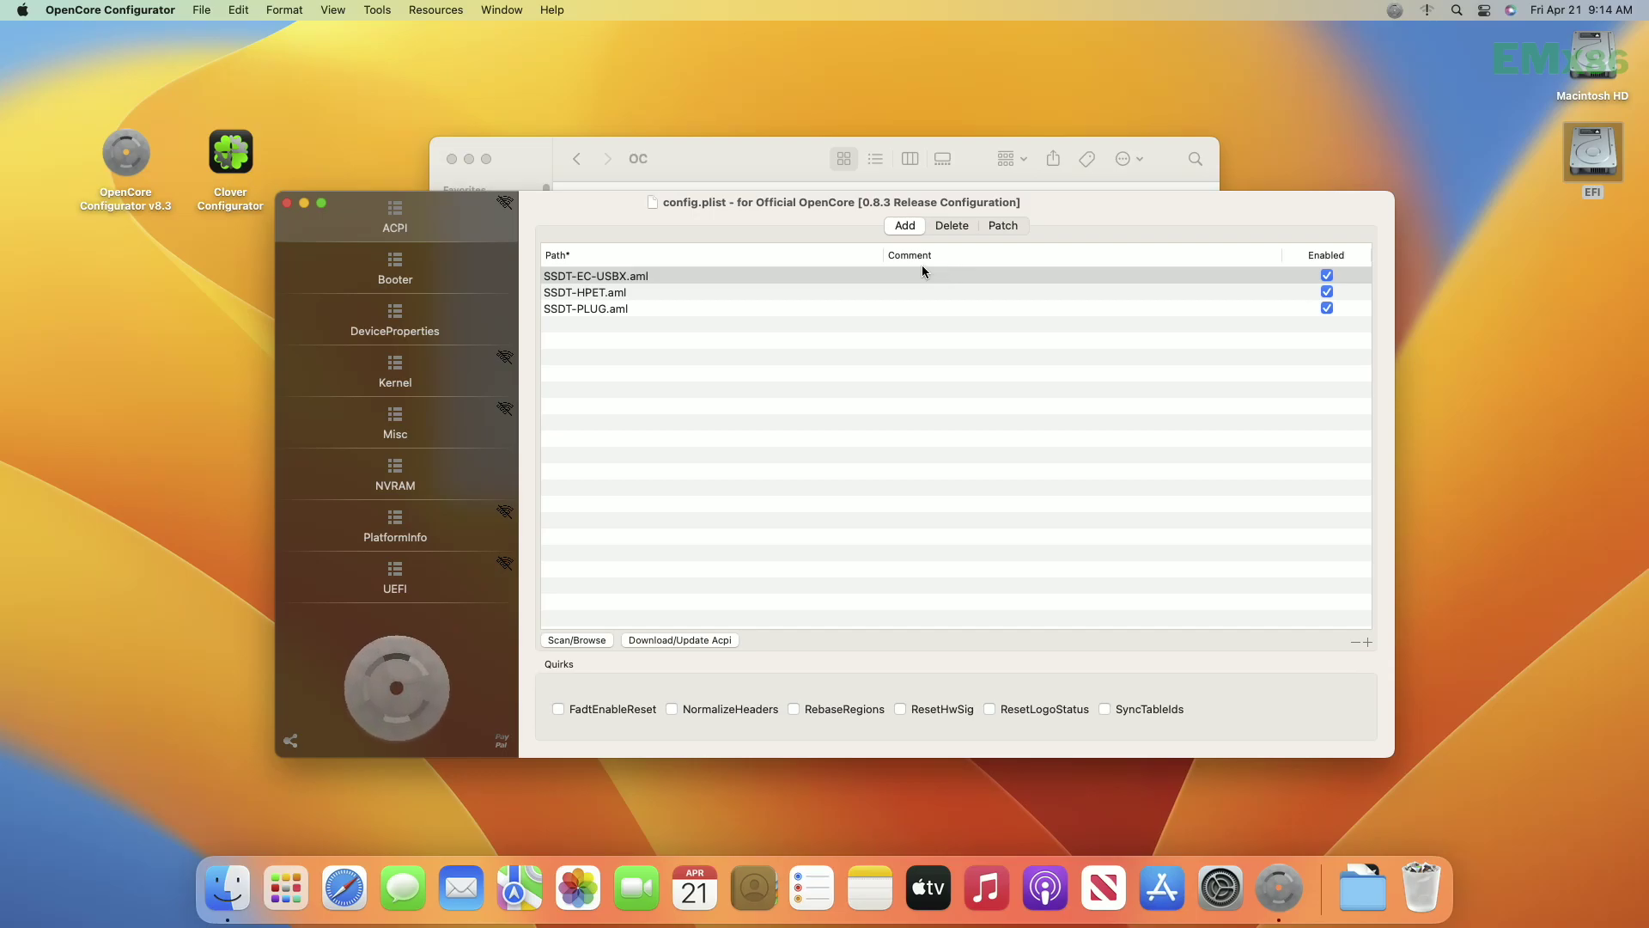
- Enable AllowSetDefault under Misc > Security, save config.plist, and close the OC folder window
left_click(469, 419)
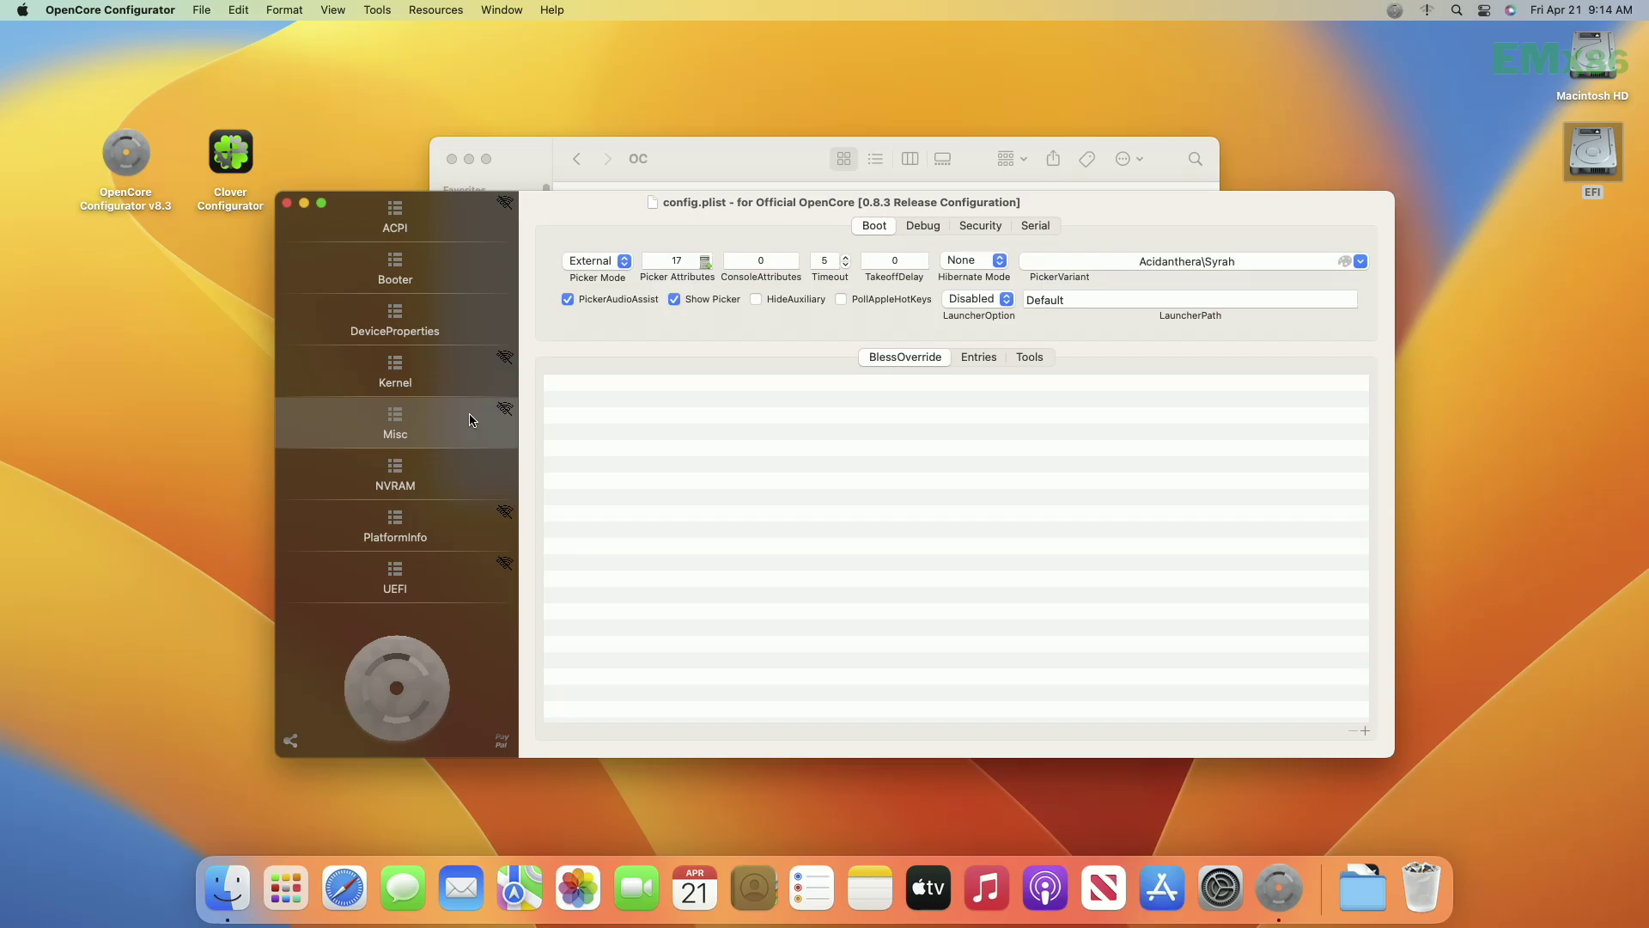
left_click(982, 227)
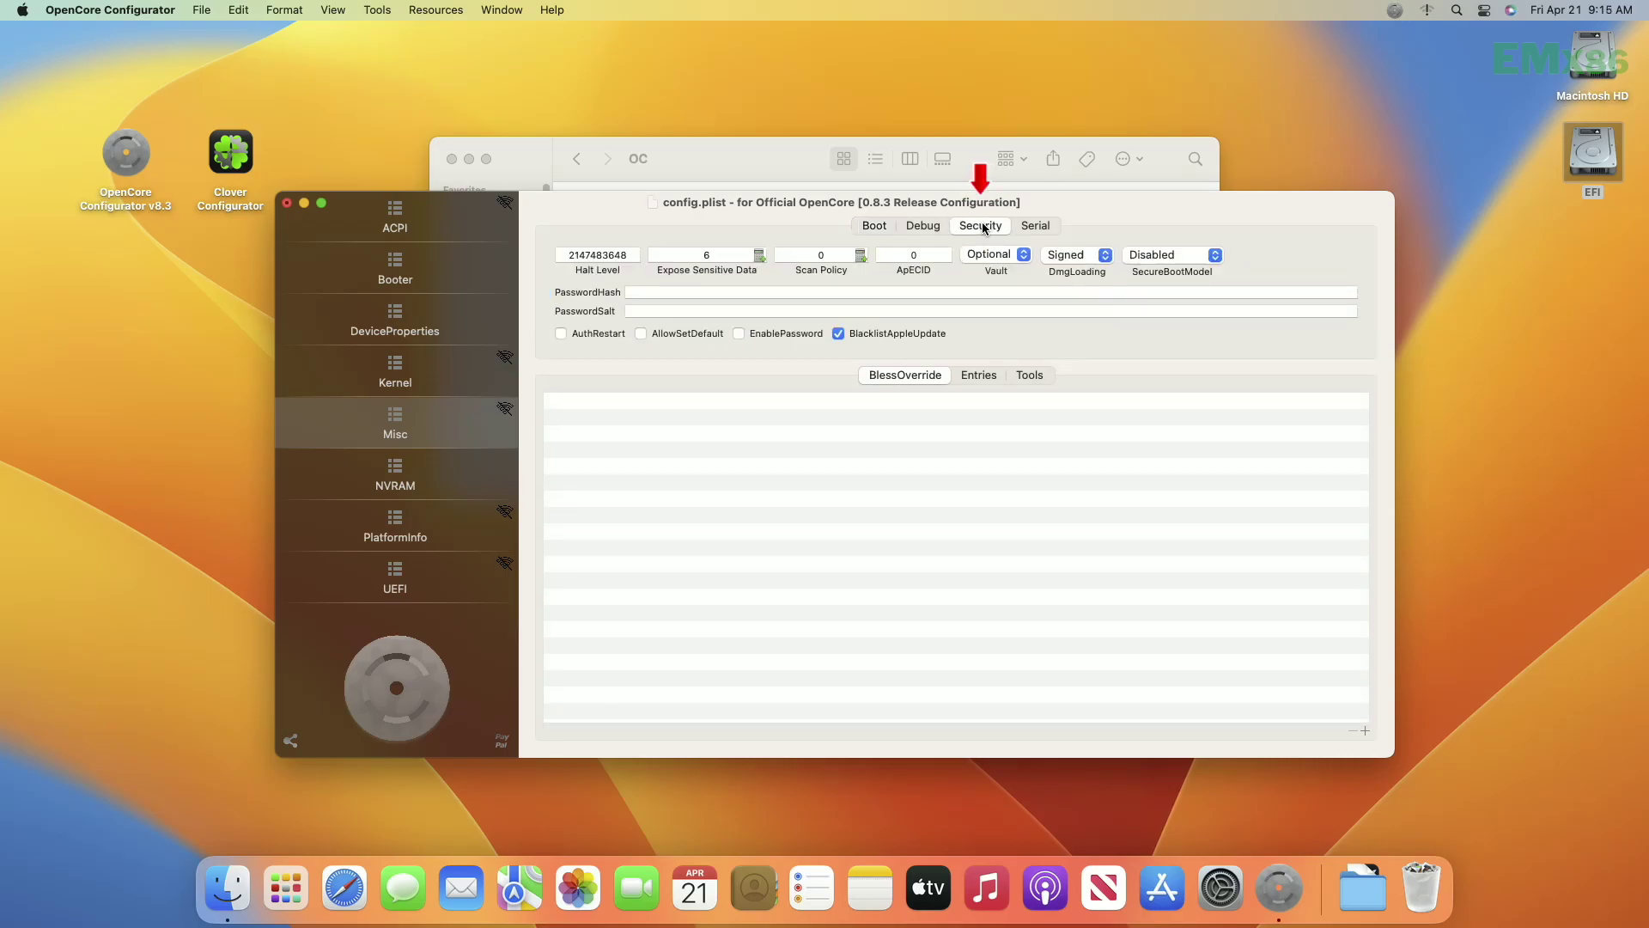
left_click(693, 331)
left_click(287, 202)
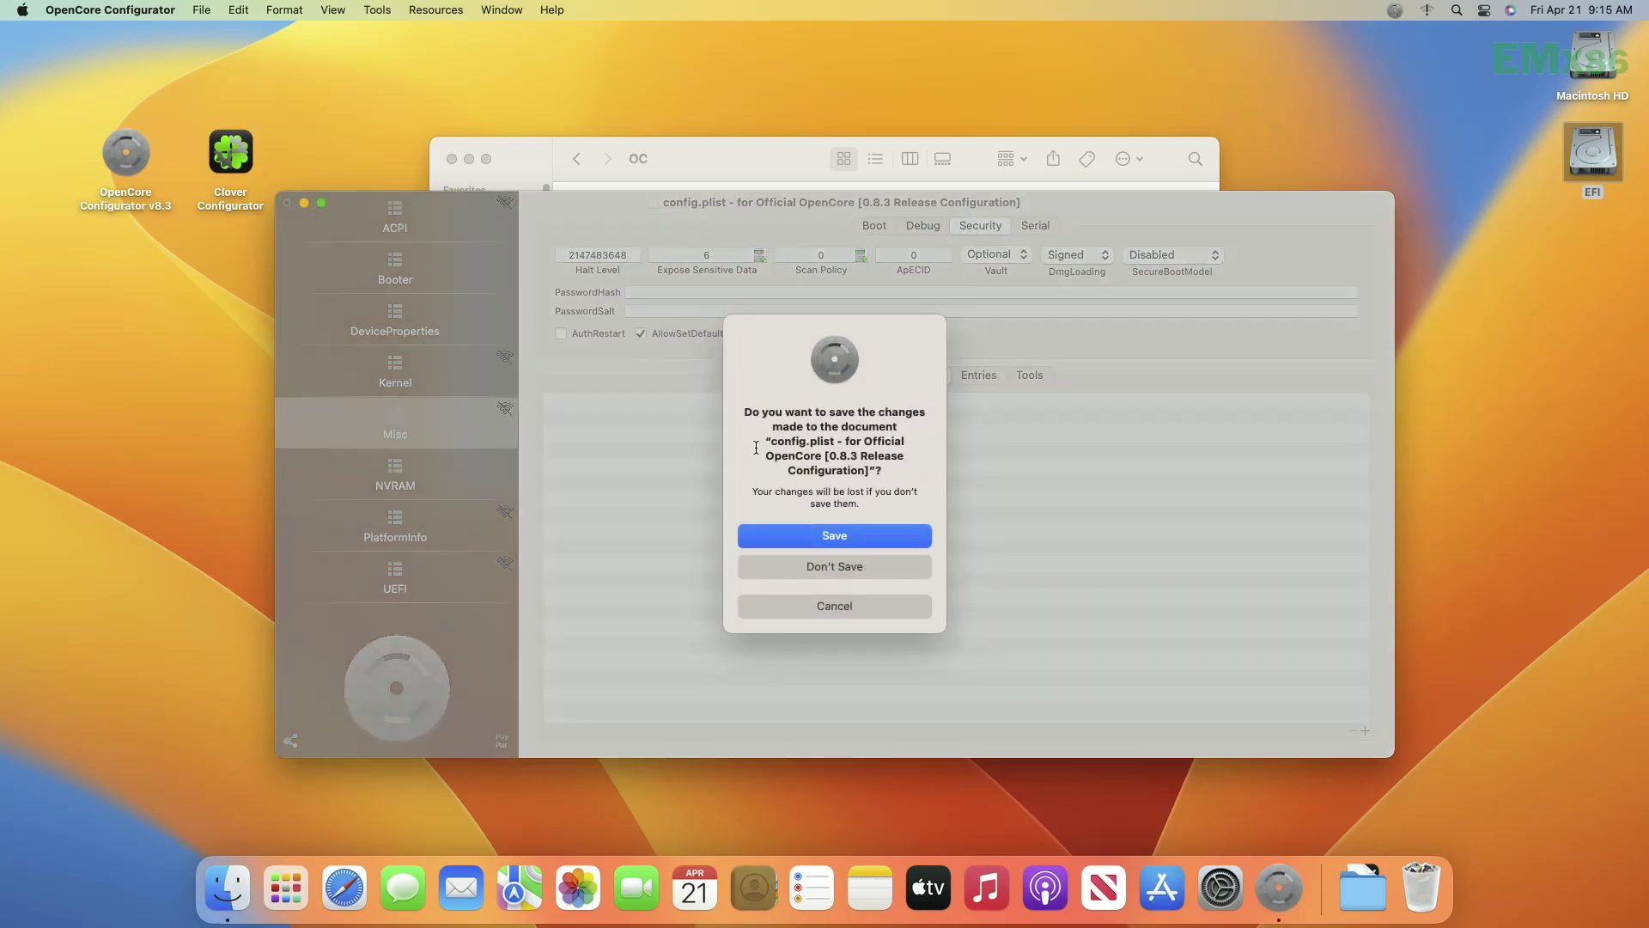
left_click(820, 543)
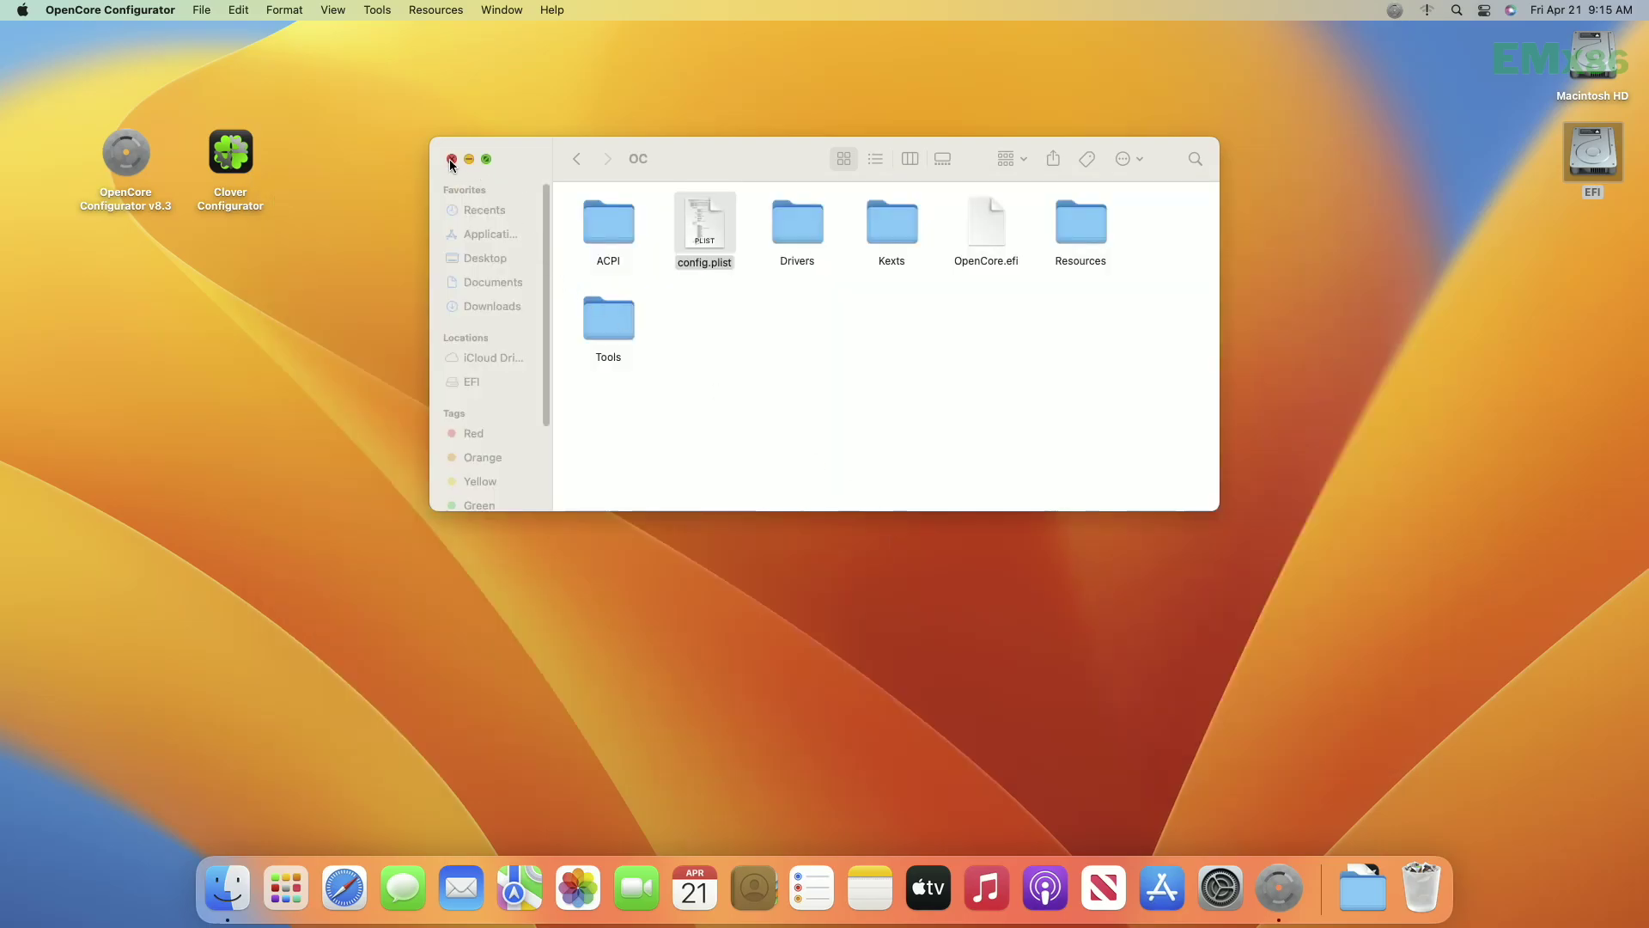
left_click(452, 159)
- Quit OpenCore Configurator from the Dock, eject the EFI volume, and restart the Mac
right_click(1280, 888)
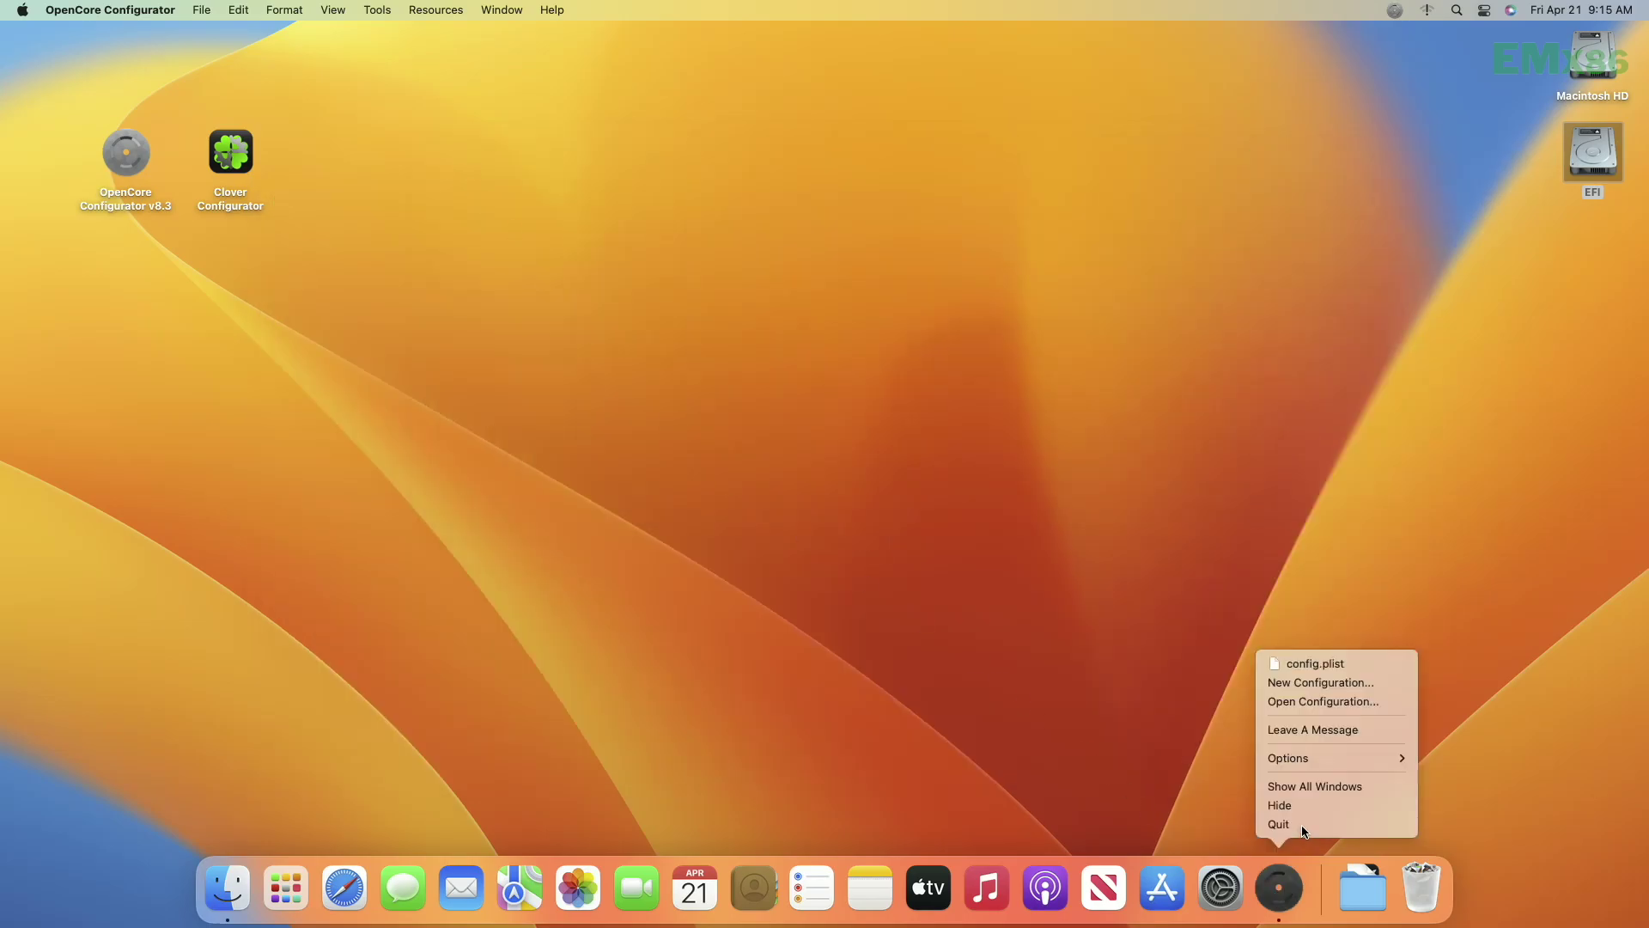
left_click(1295, 824)
right_click(1580, 169)
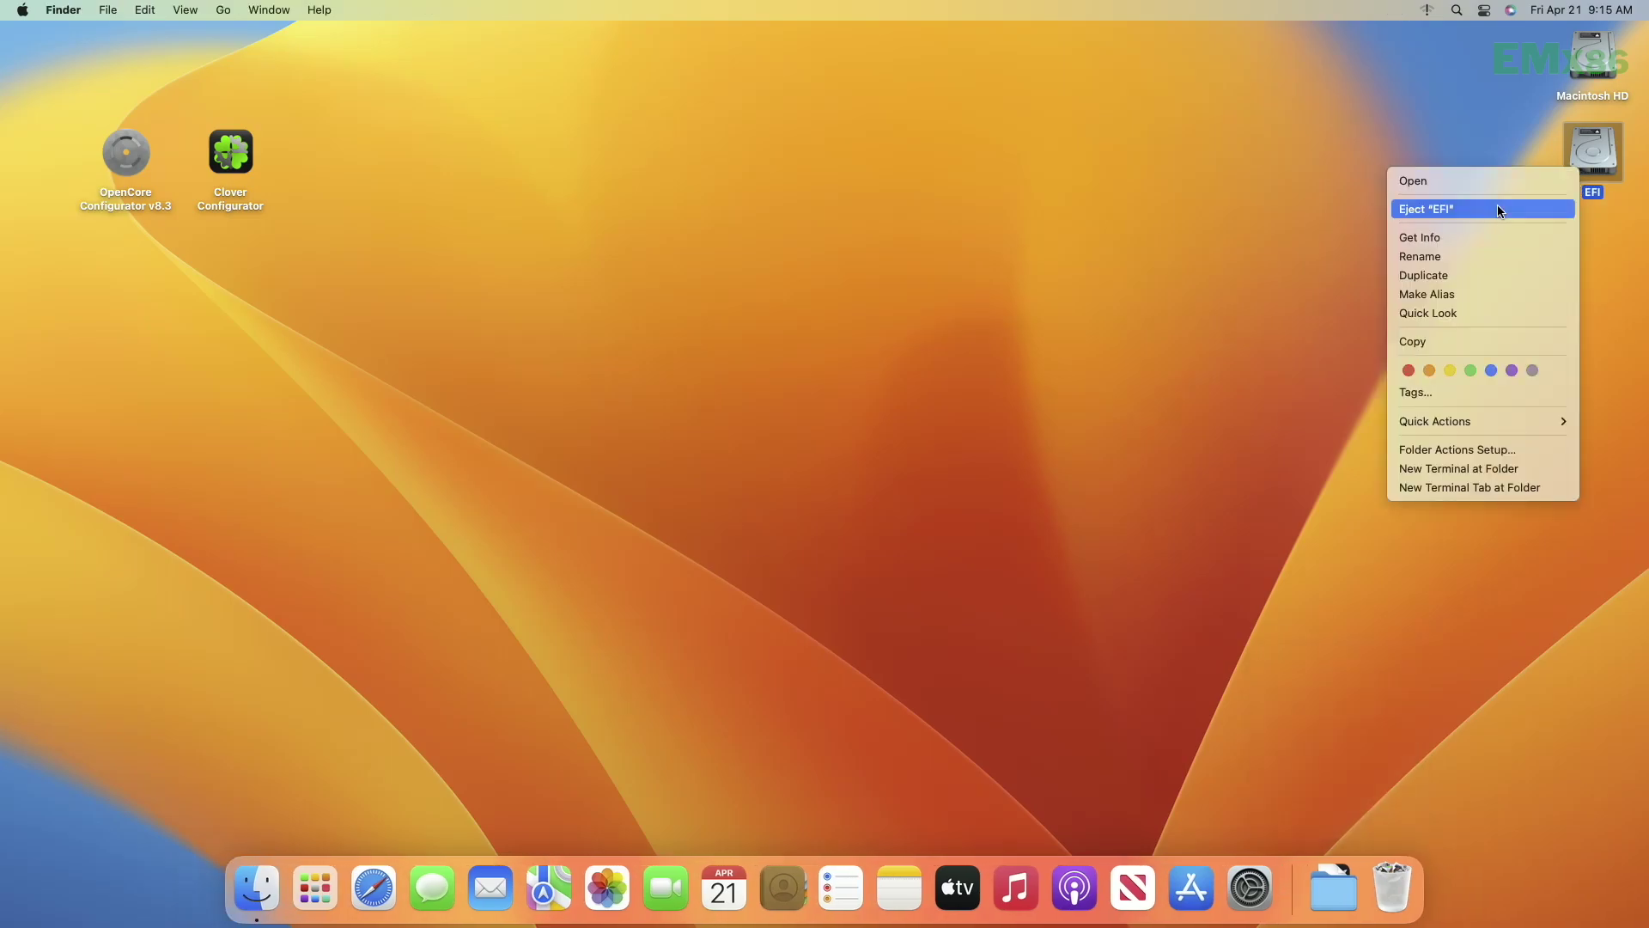
left_click(1498, 210)
left_click(22, 9)
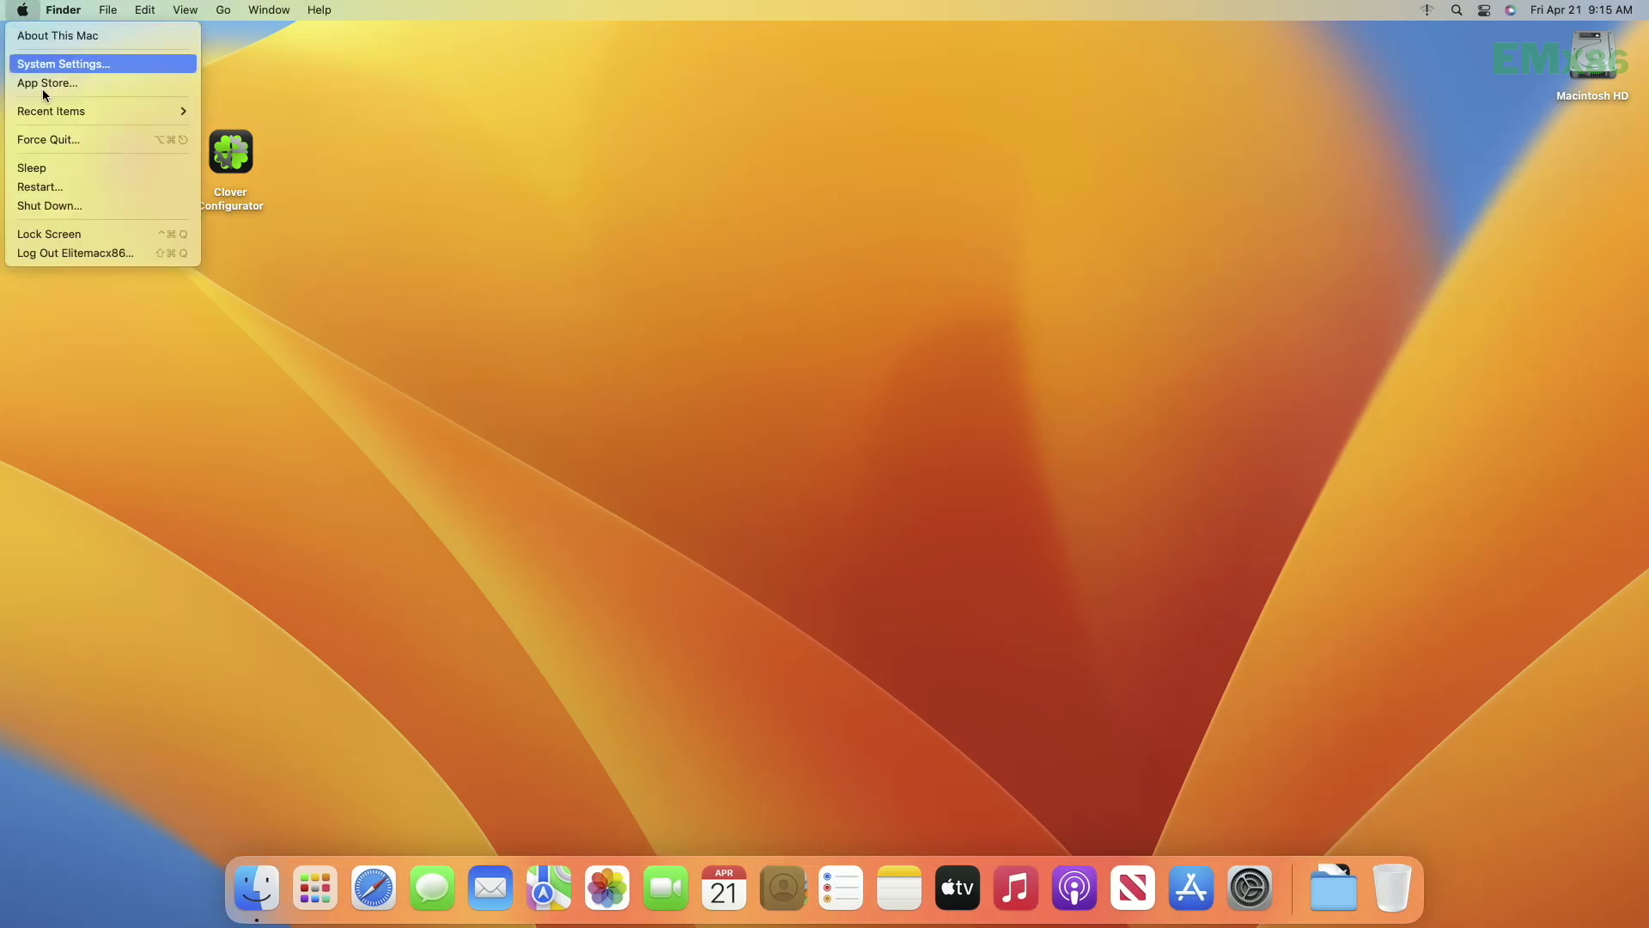
left_click(84, 191)
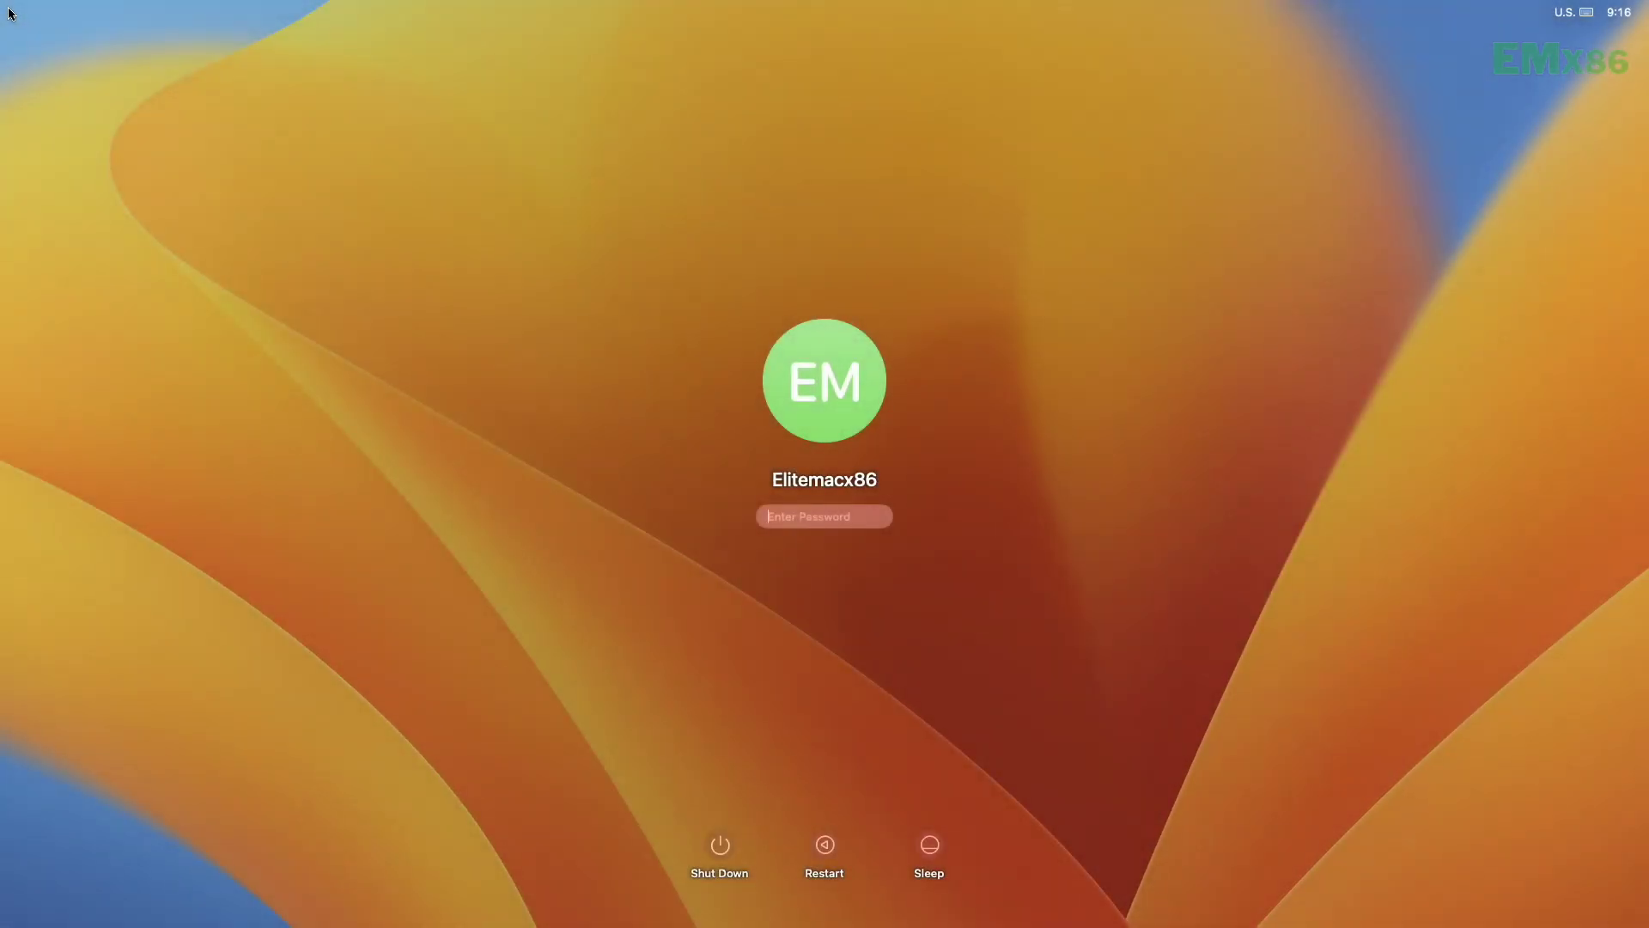
type("•••")
type("••")
- Log in with the password, dismiss a desktop menu, then log in again after restarting
key("Return")
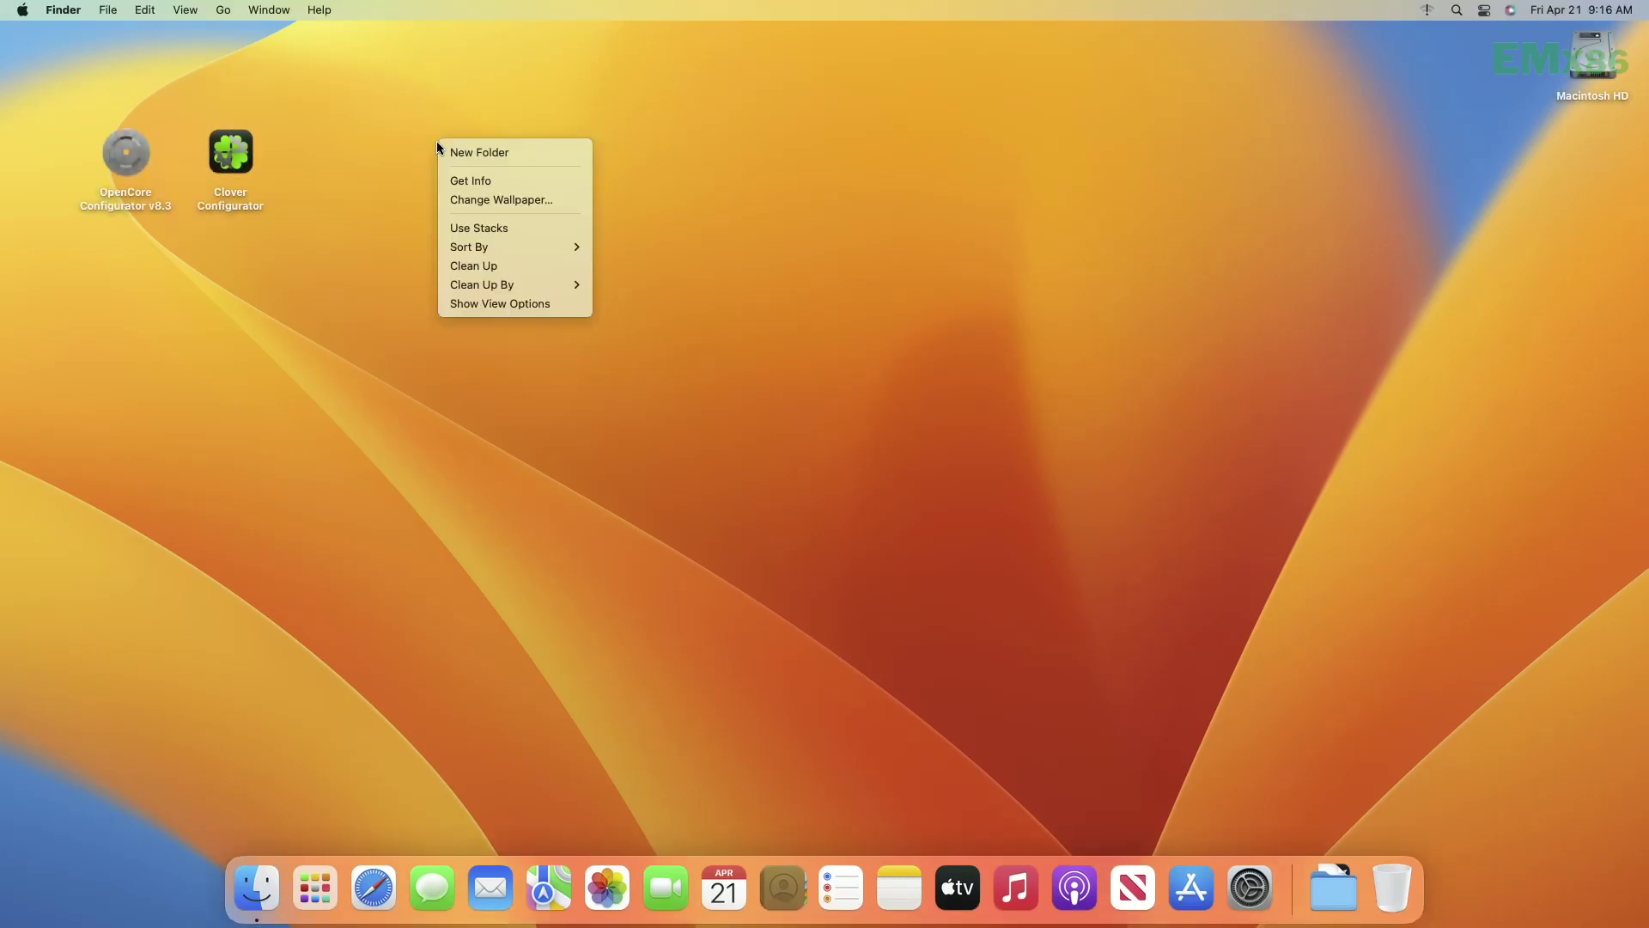
left_click(506, 252)
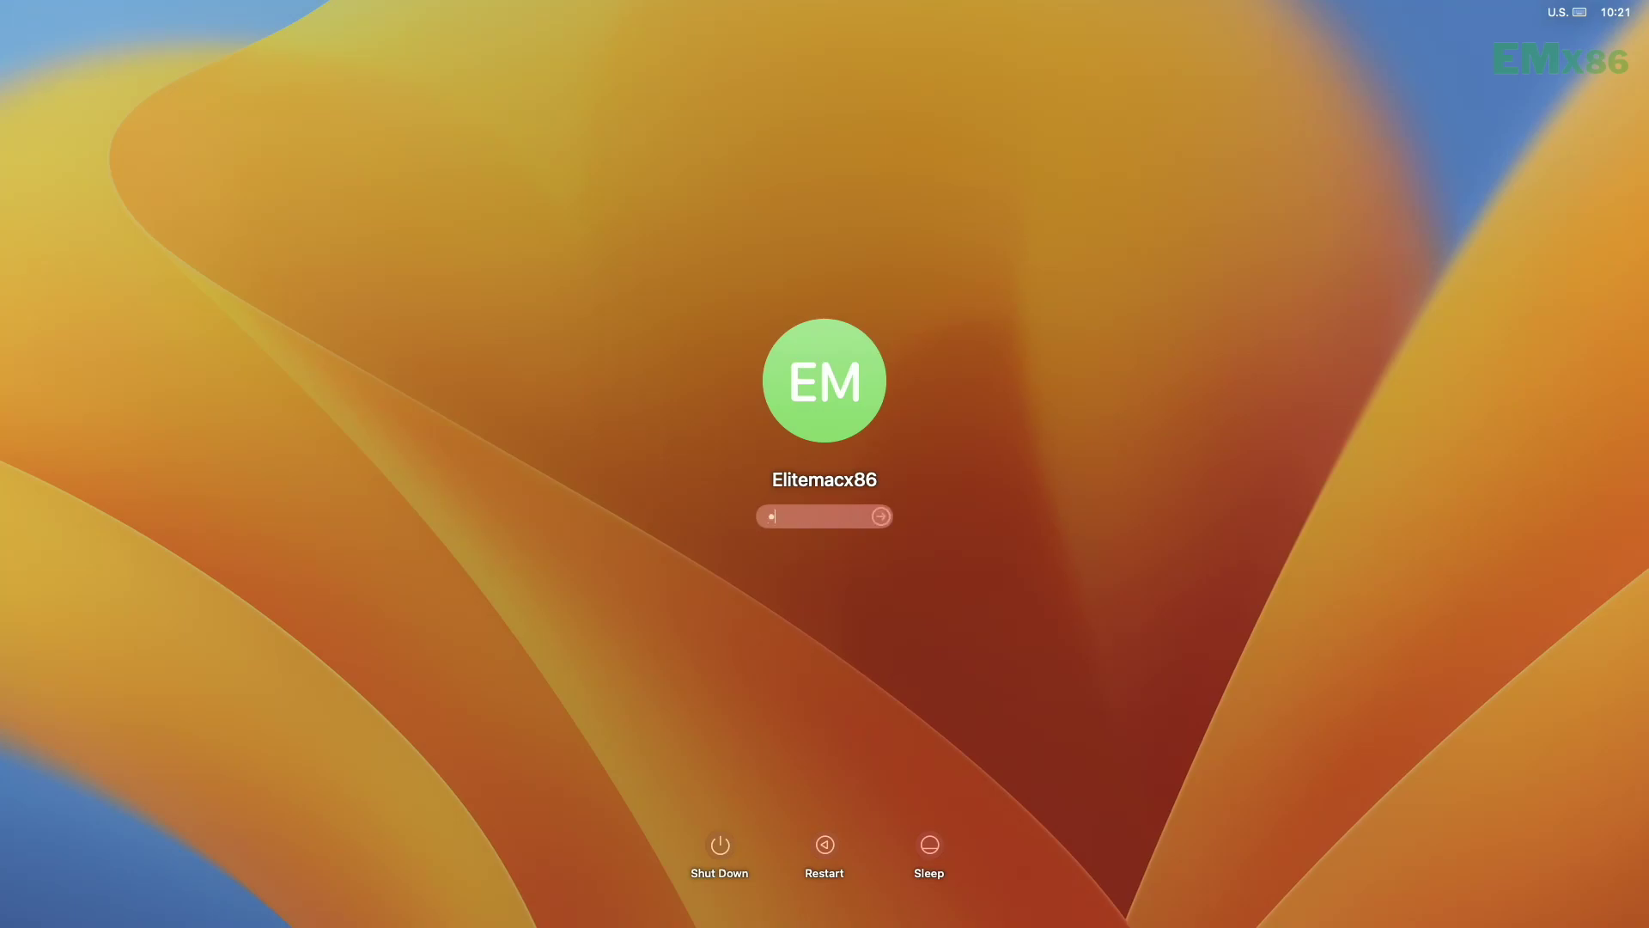
key("Return")
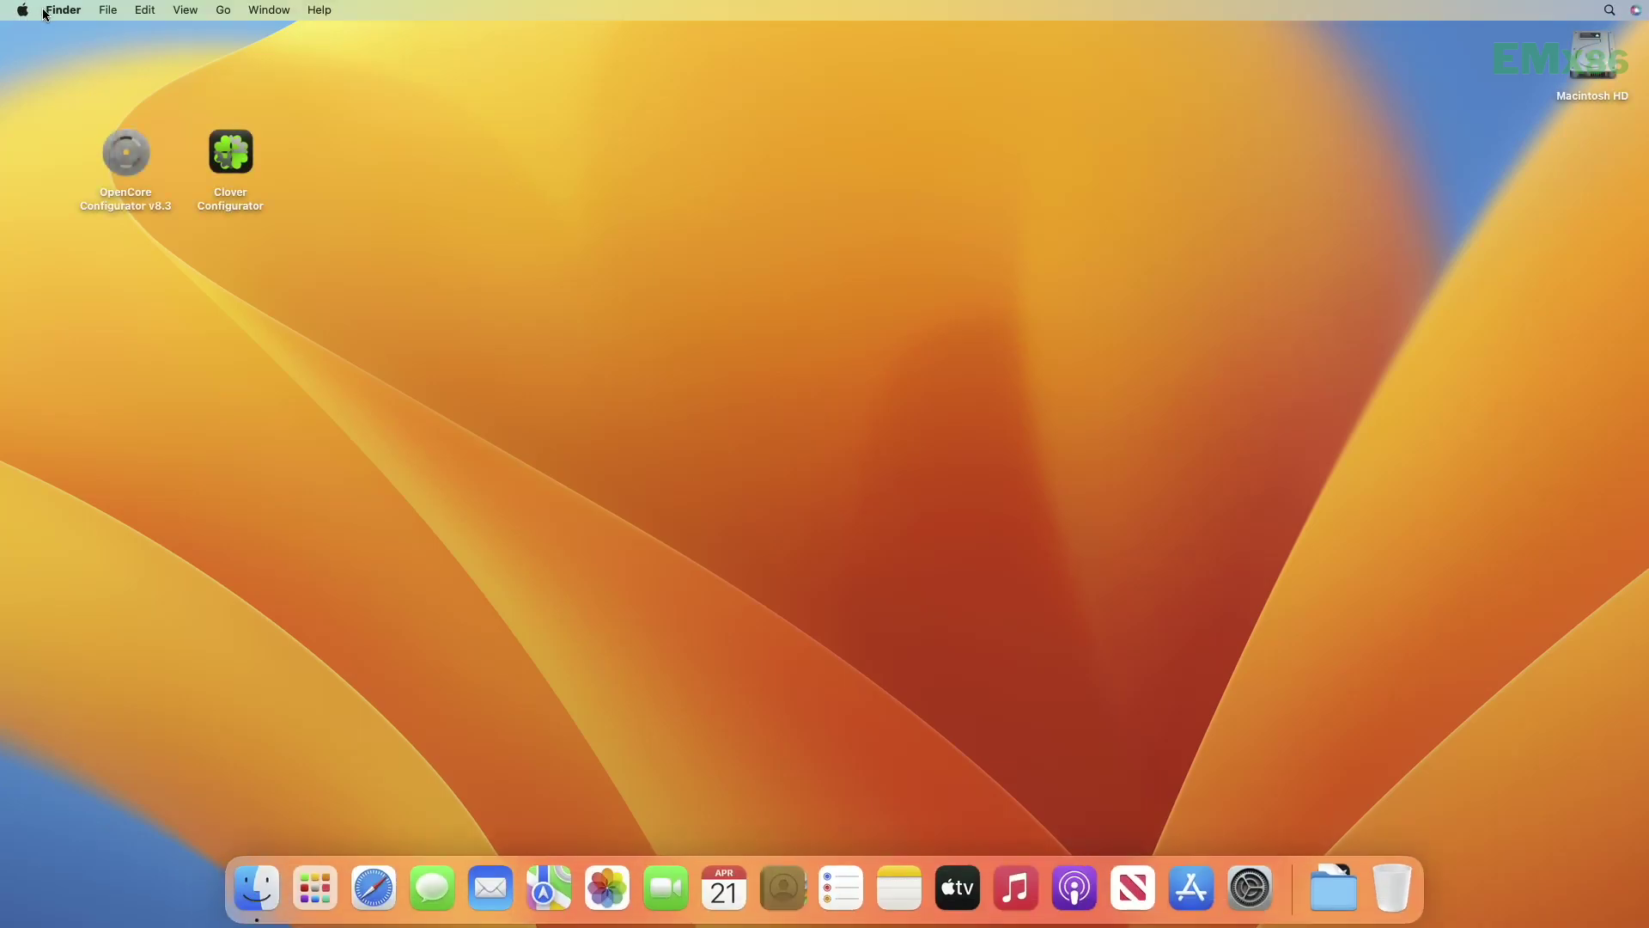
- Launch Clover Configurator, mount the boot disk's EFI partition with the admin password, then quit
right_click(573, 152)
left_click(219, 207)
right_click(220, 203)
left_click(258, 176)
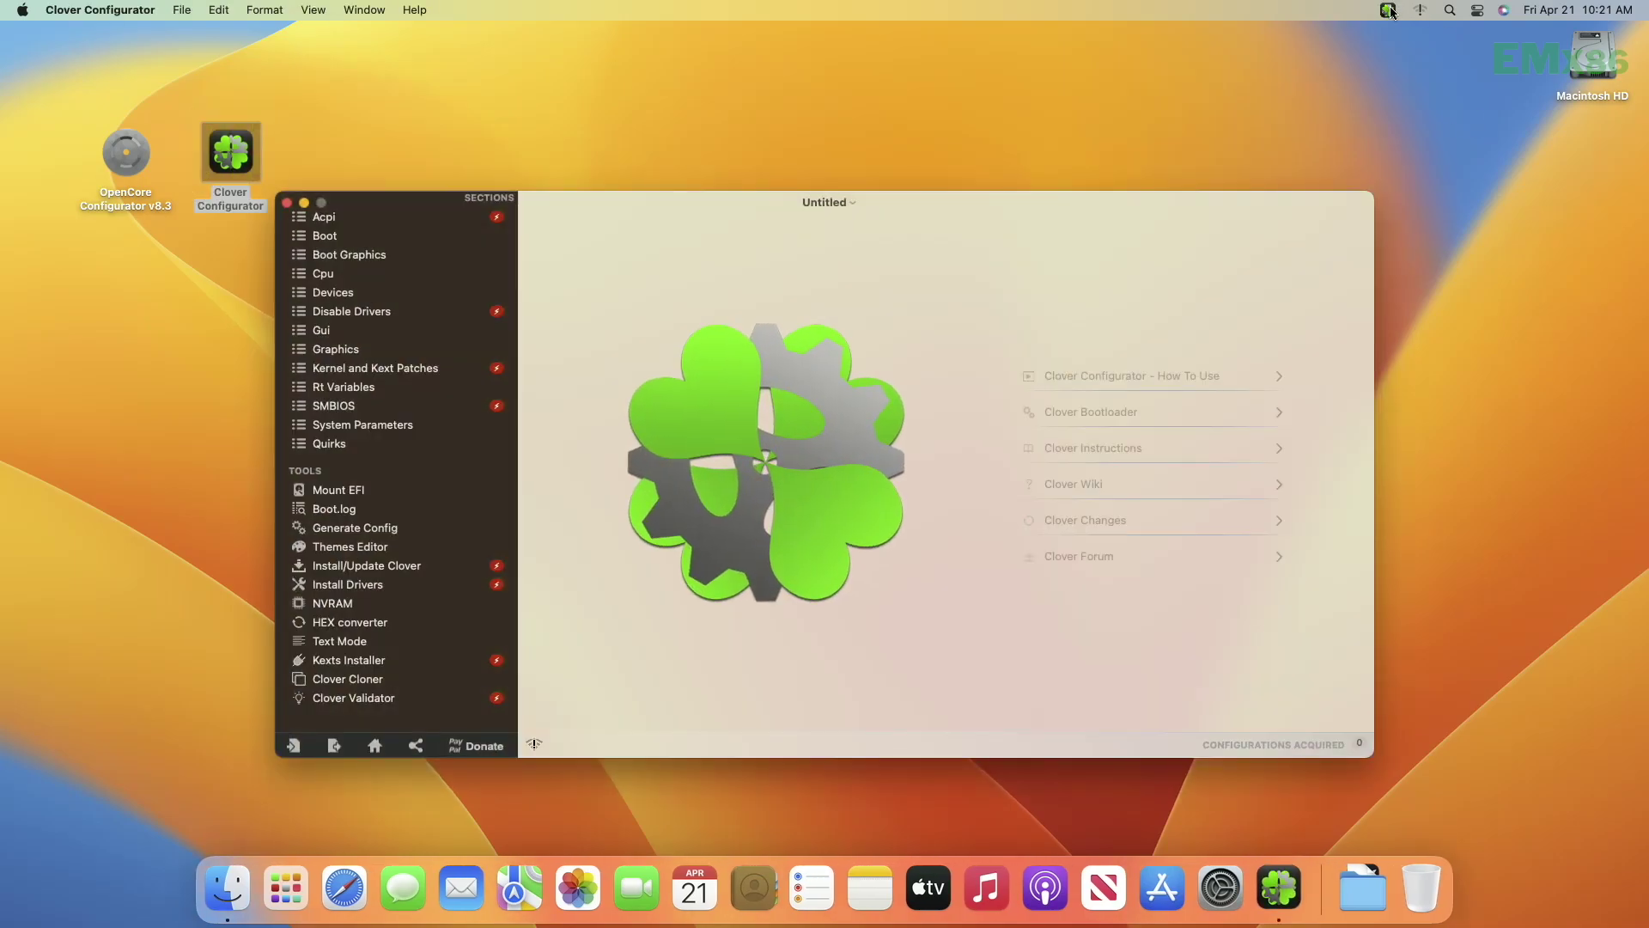
left_click(1389, 10)
left_click(1420, 109)
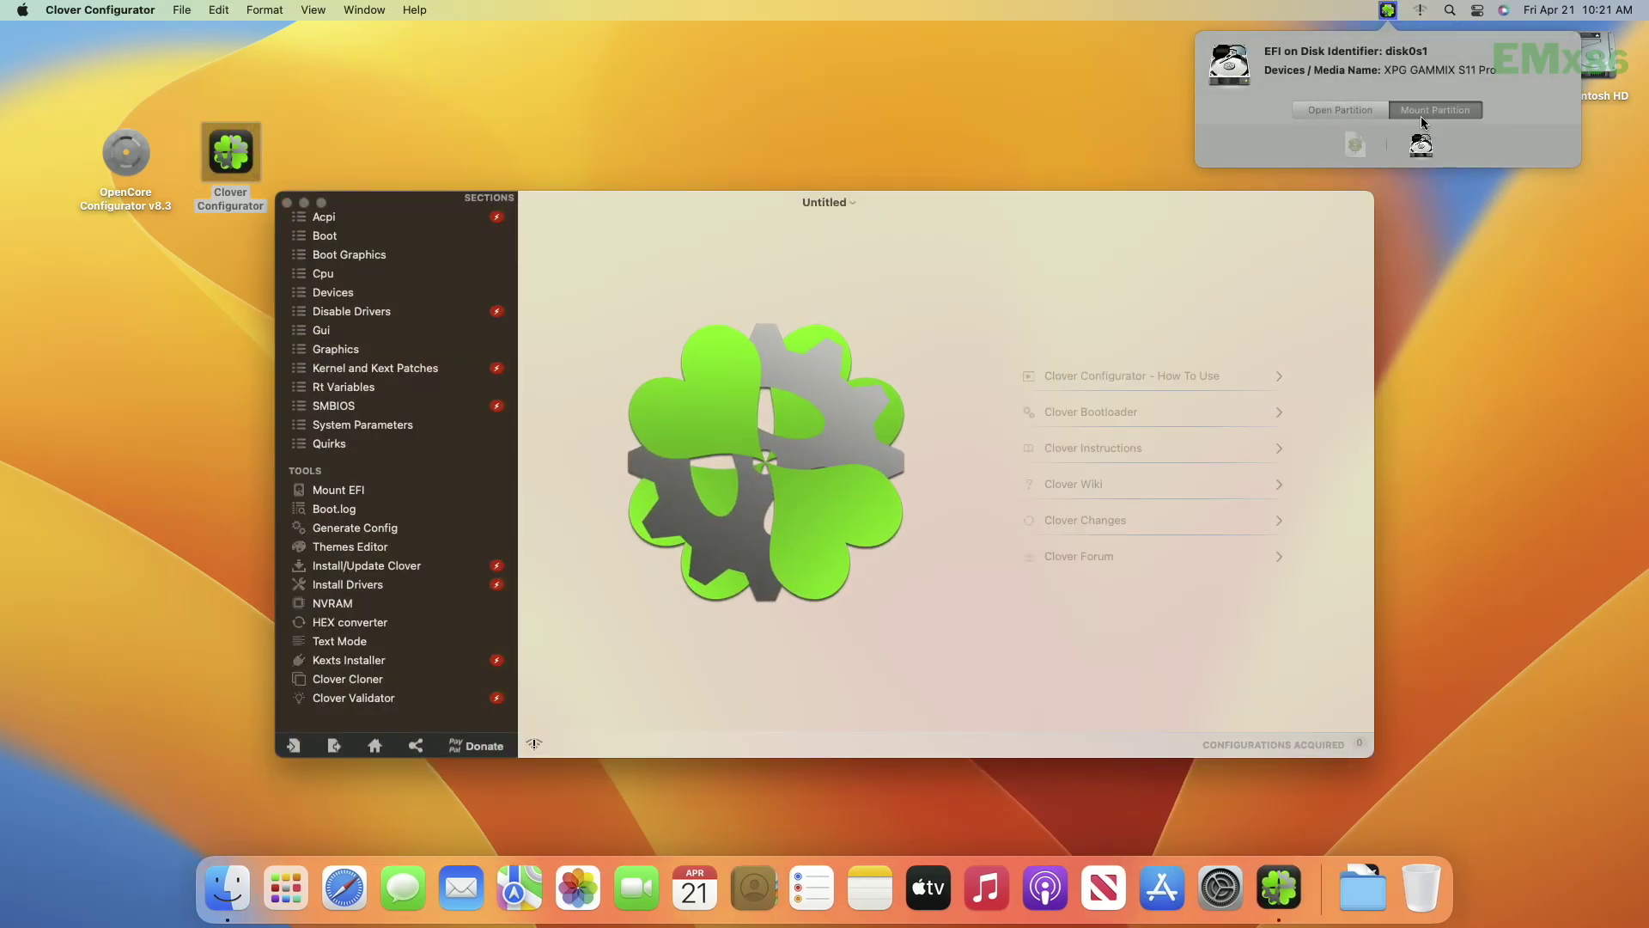
type("password")
key("Return")
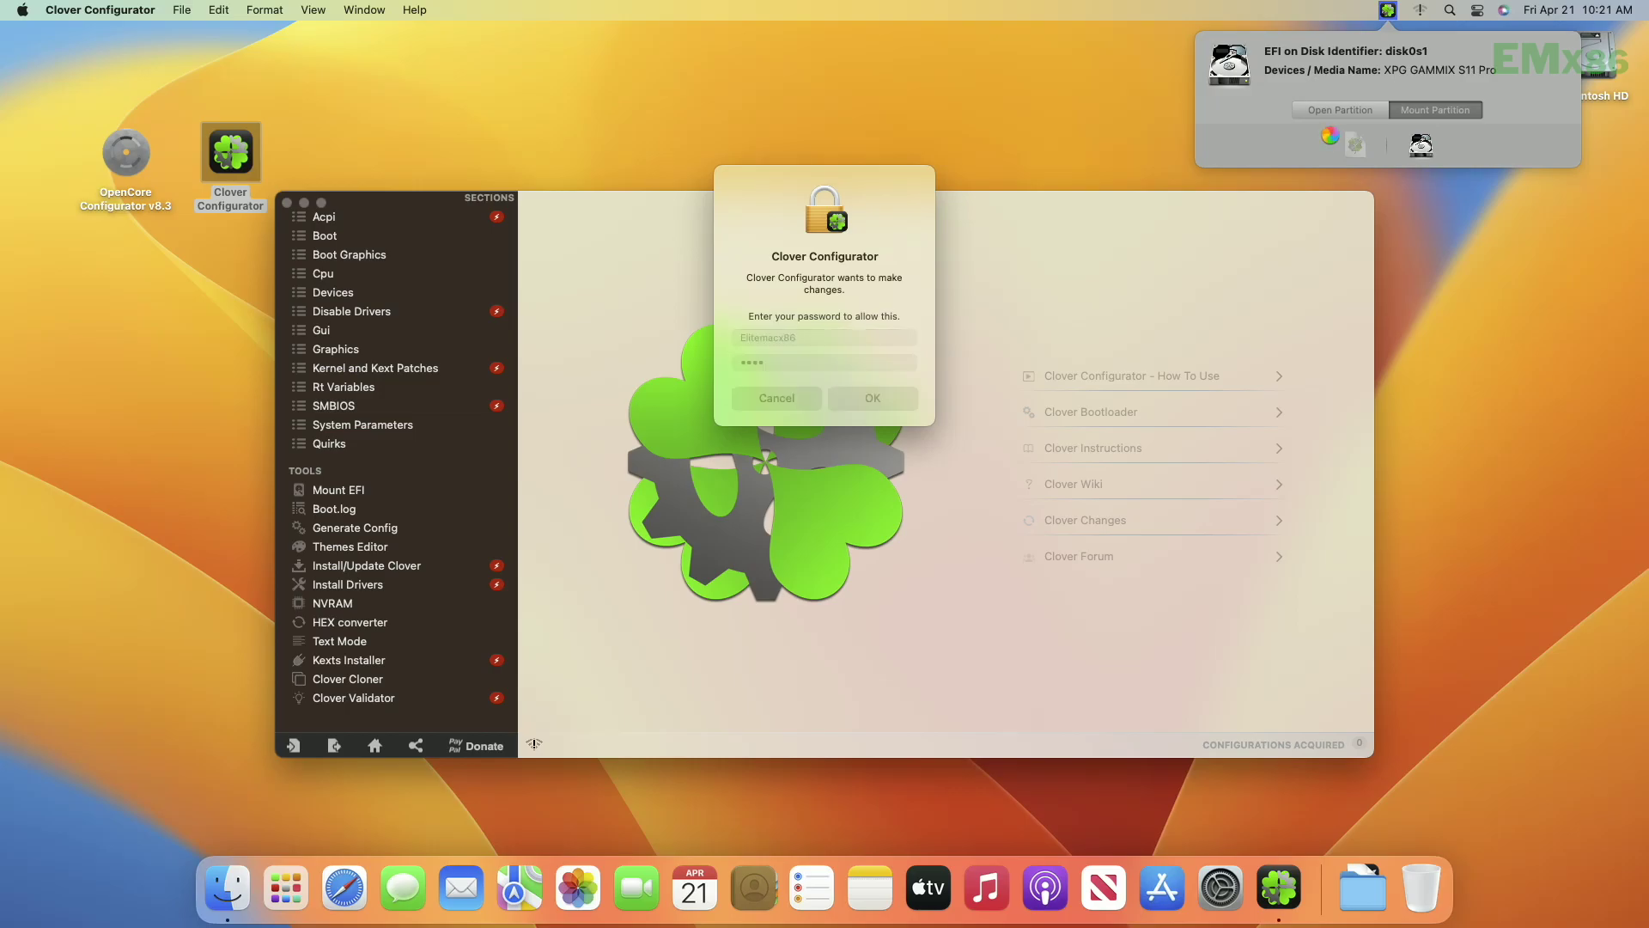
left_click(128, 8)
left_click(110, 243)
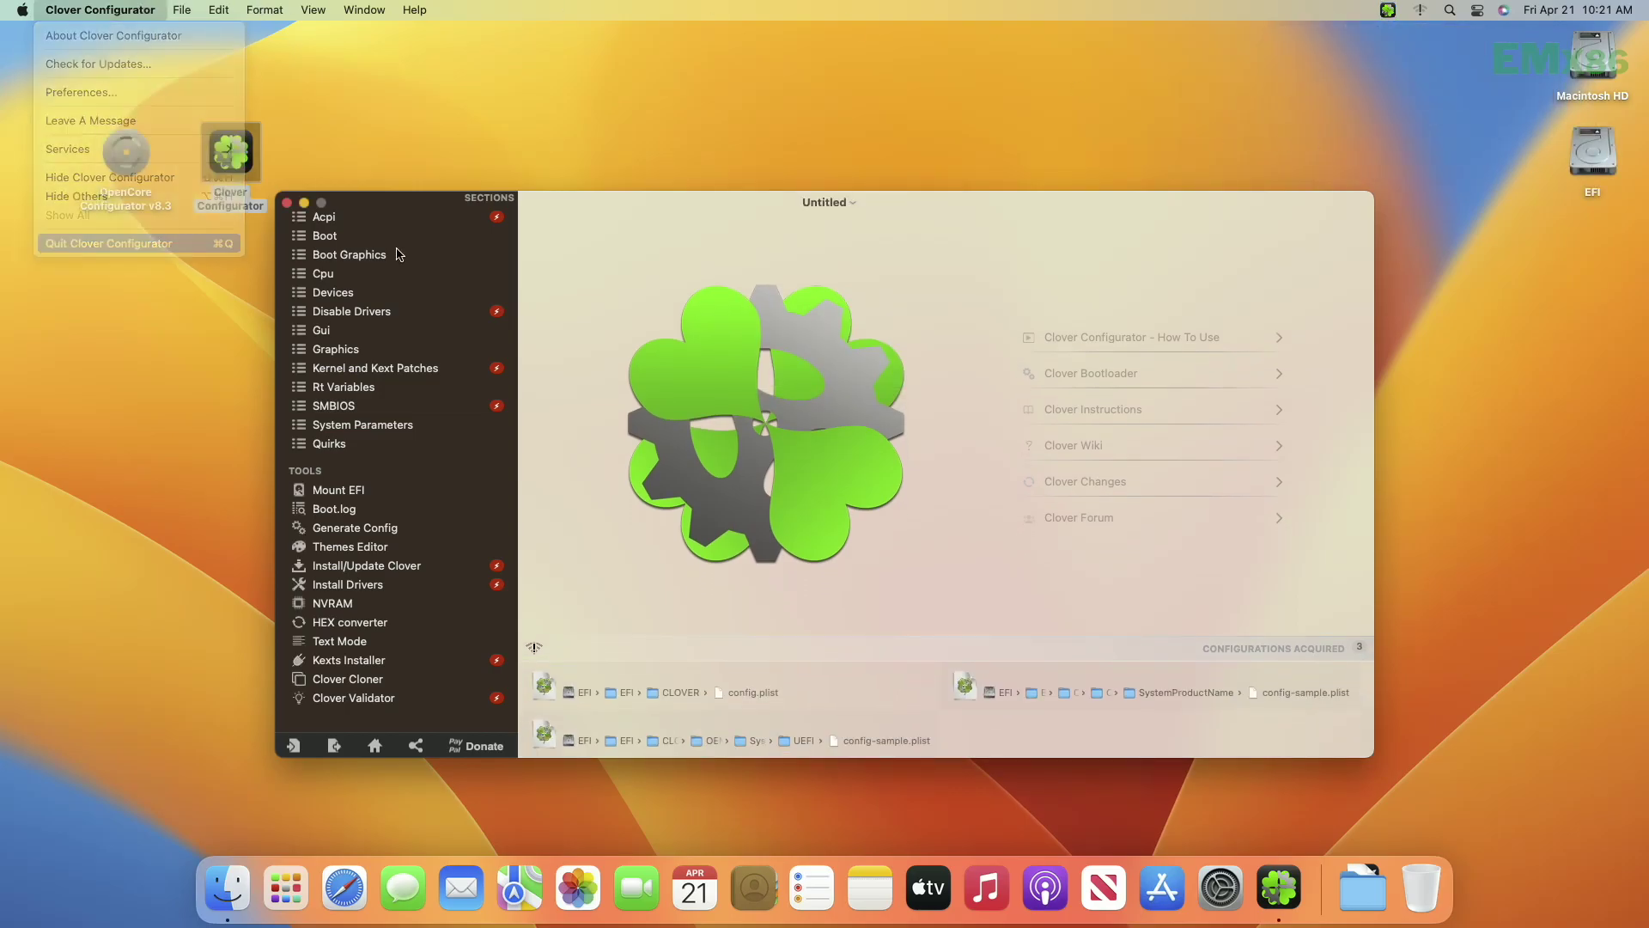
- Browse the EFI partition to EFI > CLOVER and open config.plist with Clover Configurator
double_click(1593, 152)
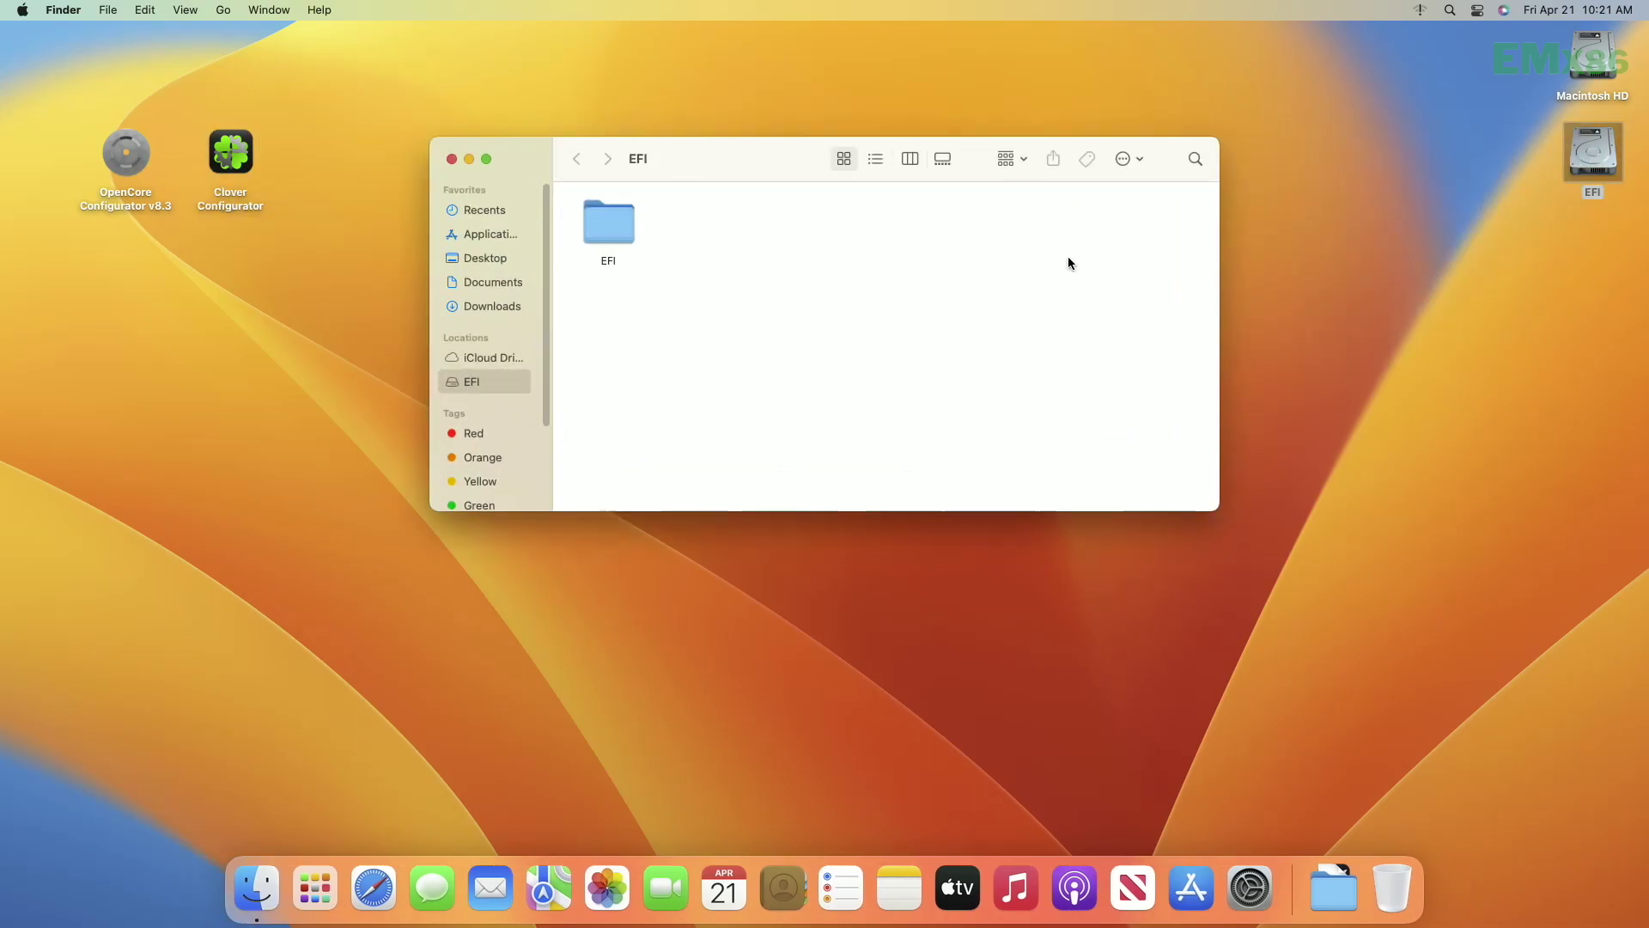
double_click(631, 228)
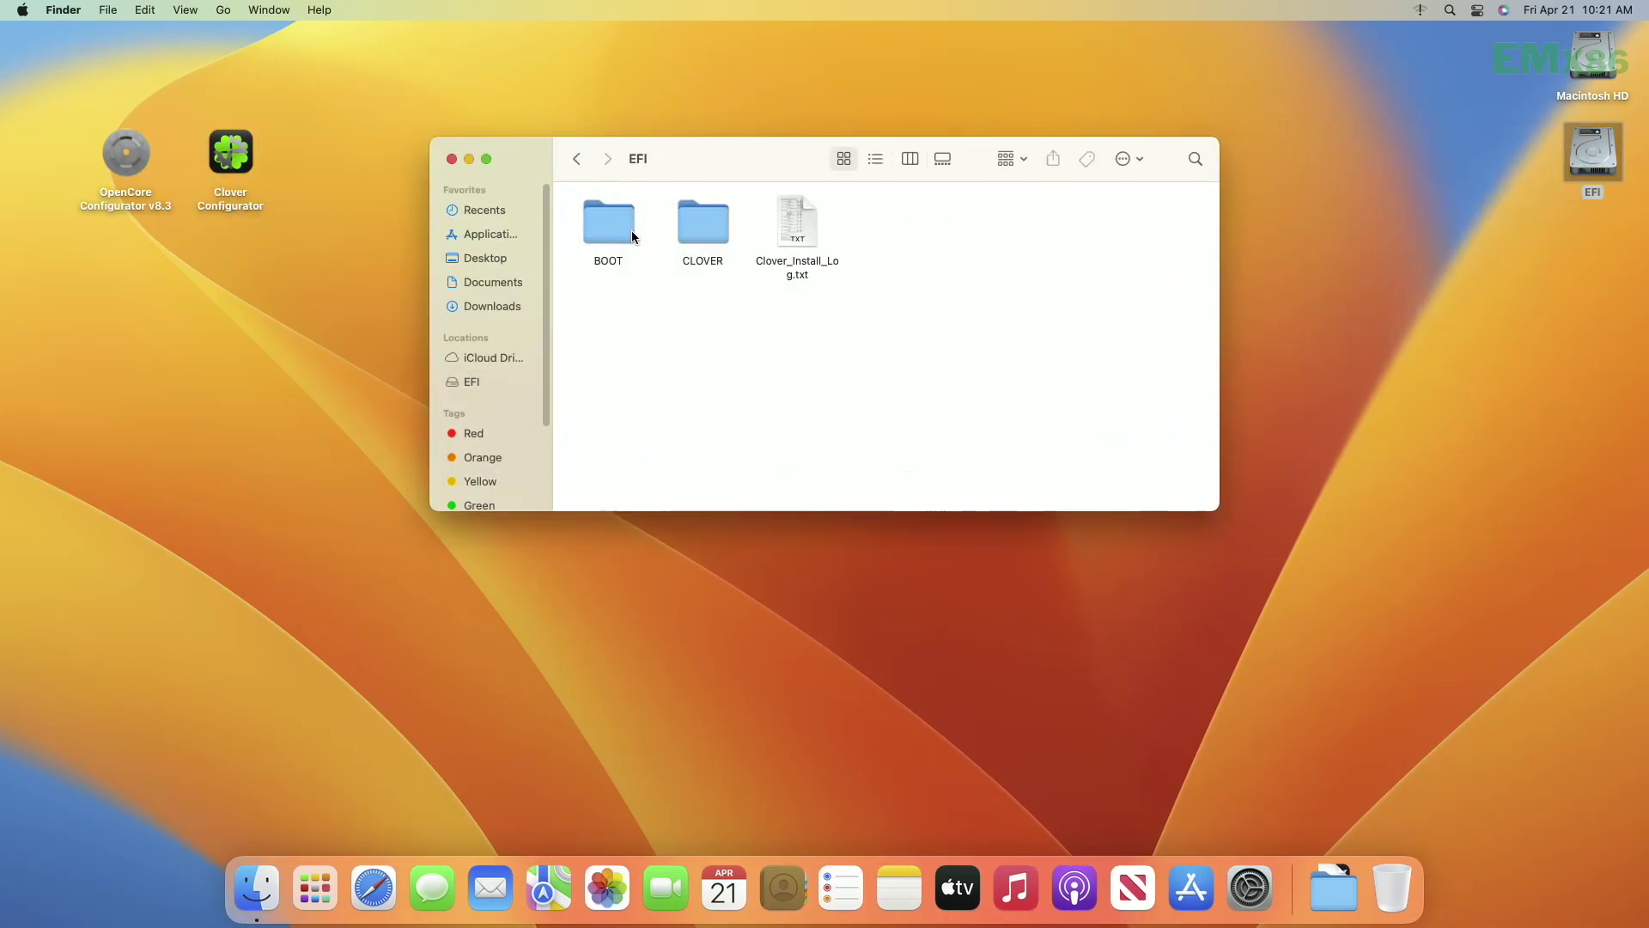
double_click(691, 232)
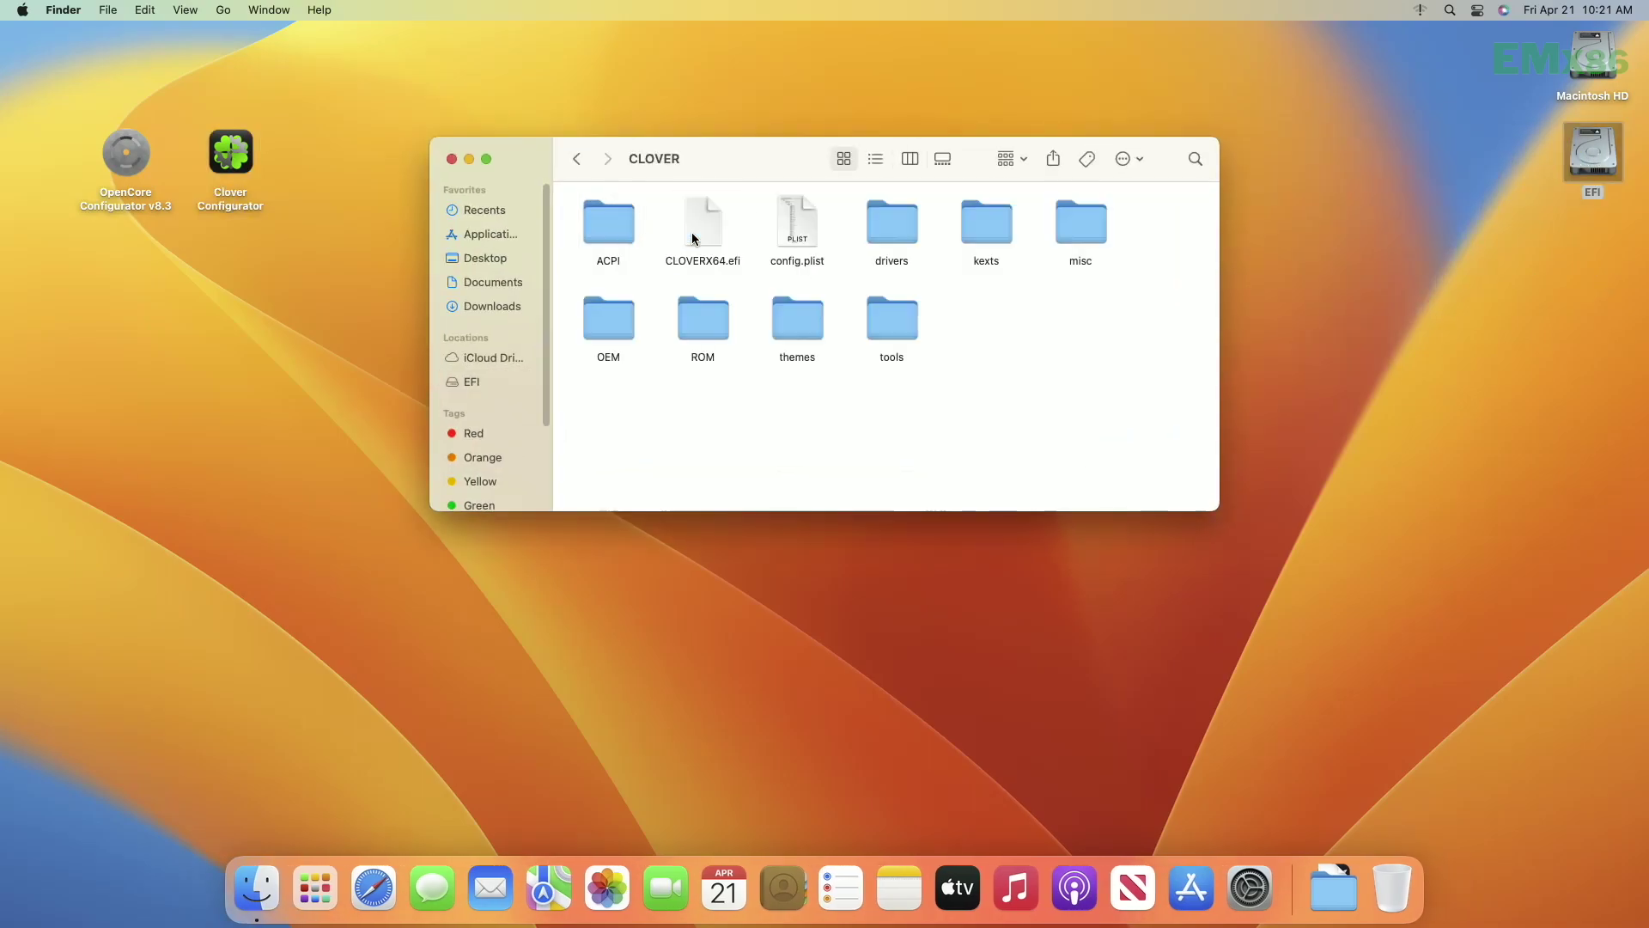
right_click(799, 231)
mouse_move(841, 255)
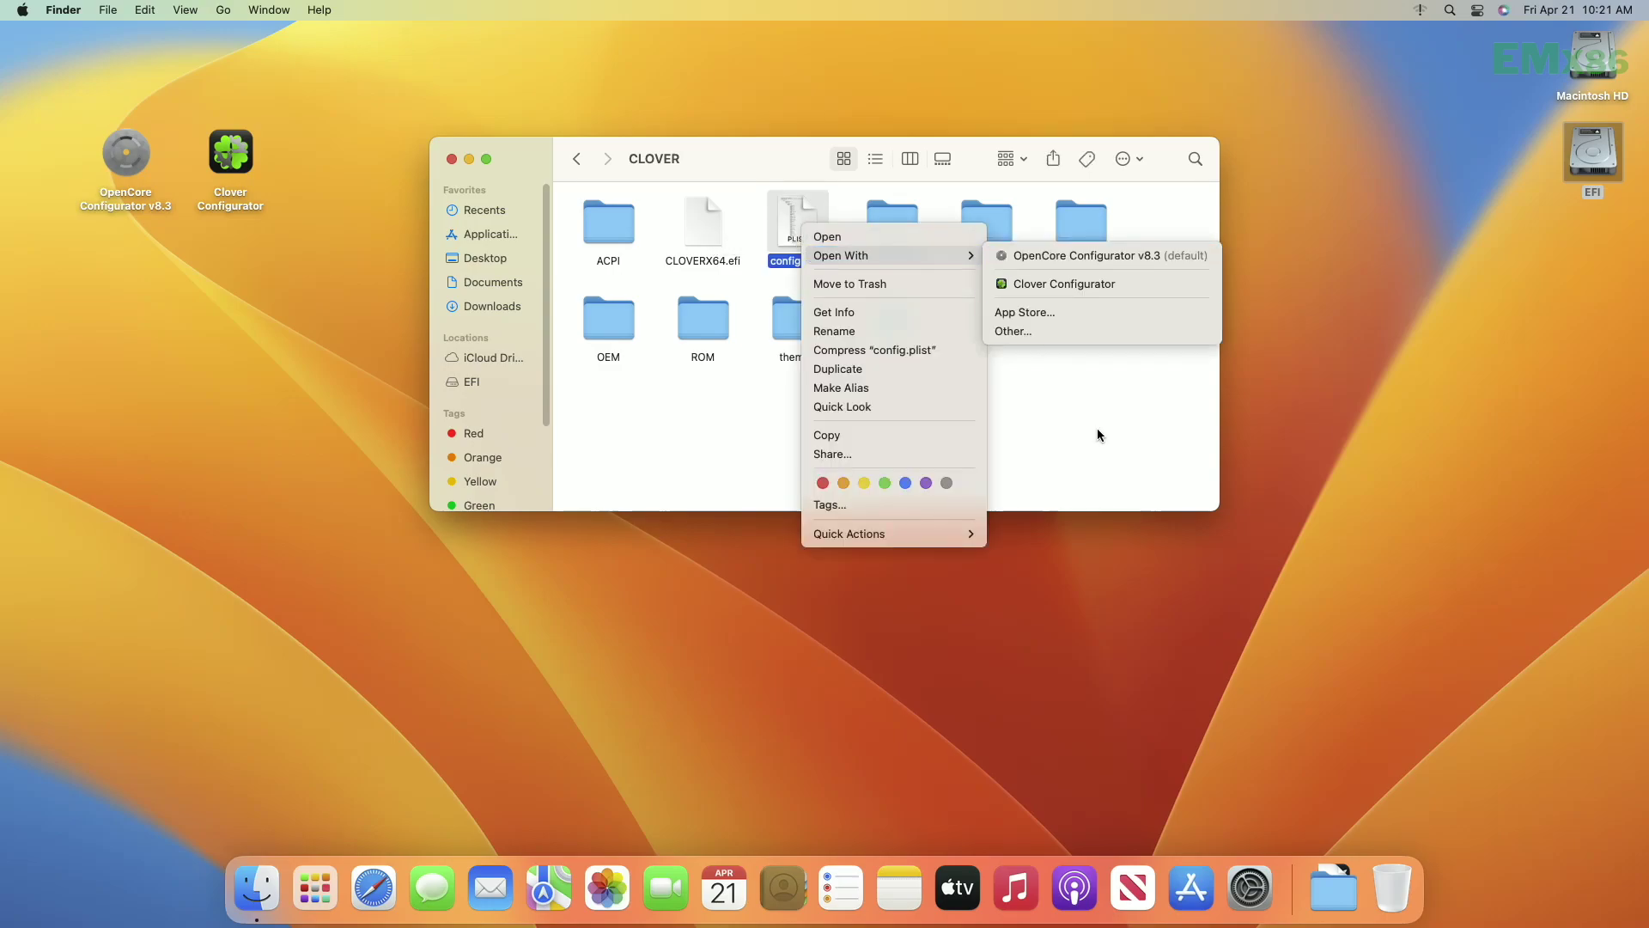
left_click(1066, 284)
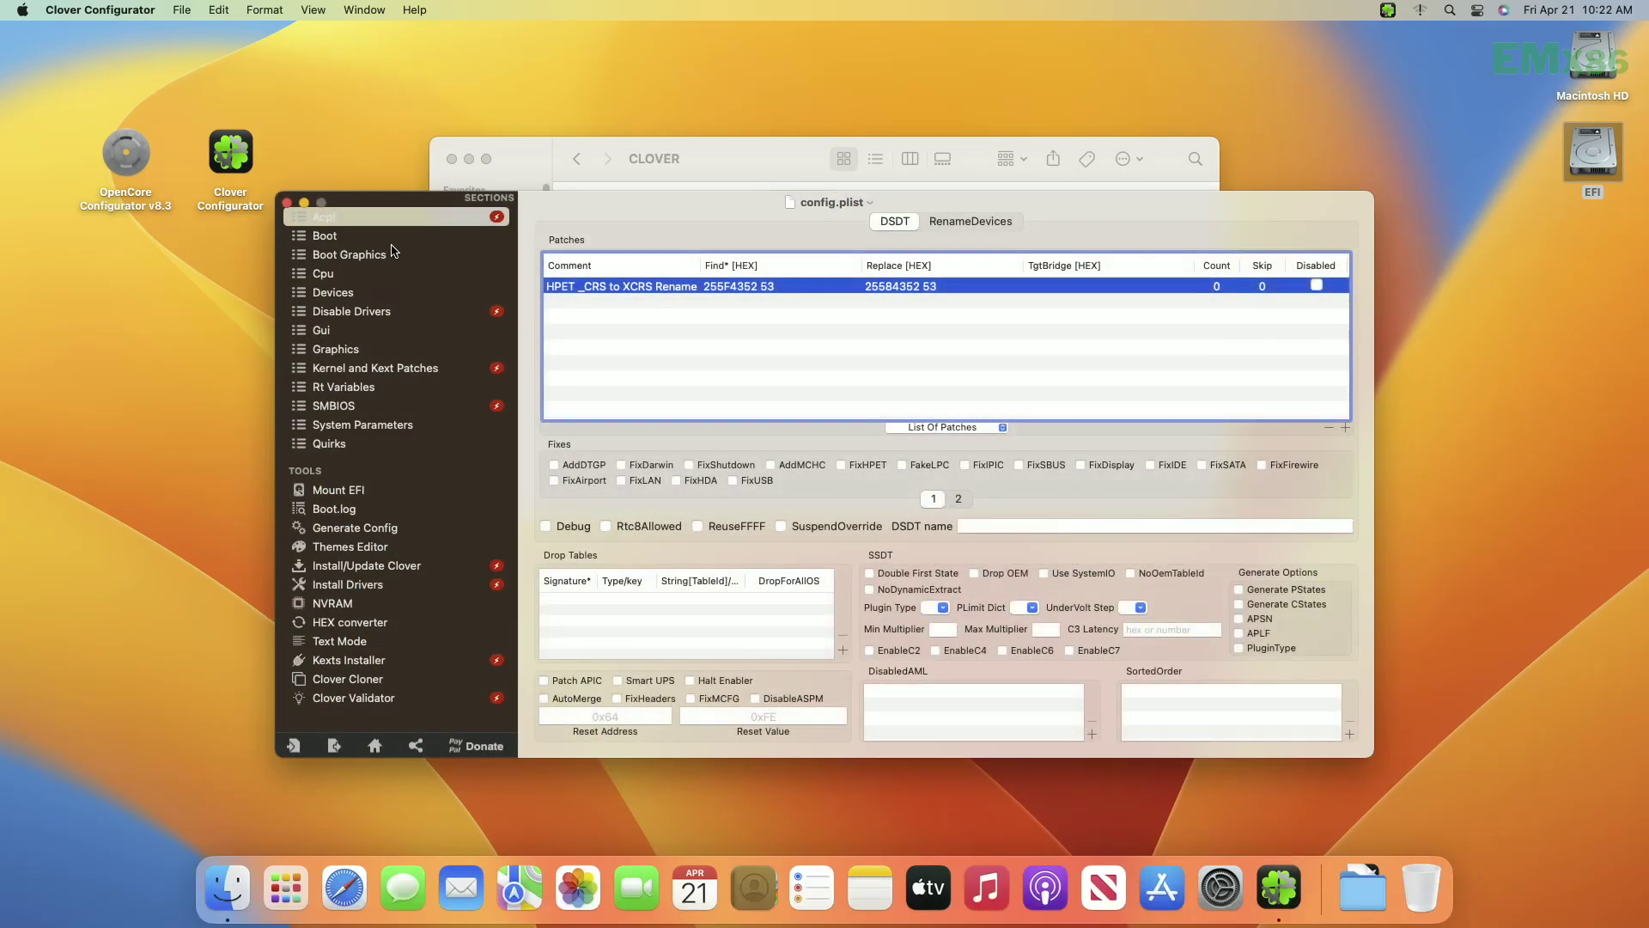
- Set the Boot section's Default Boot Volume to Preboot and save config.plist when closing
left_click(390, 238)
left_click(999, 250)
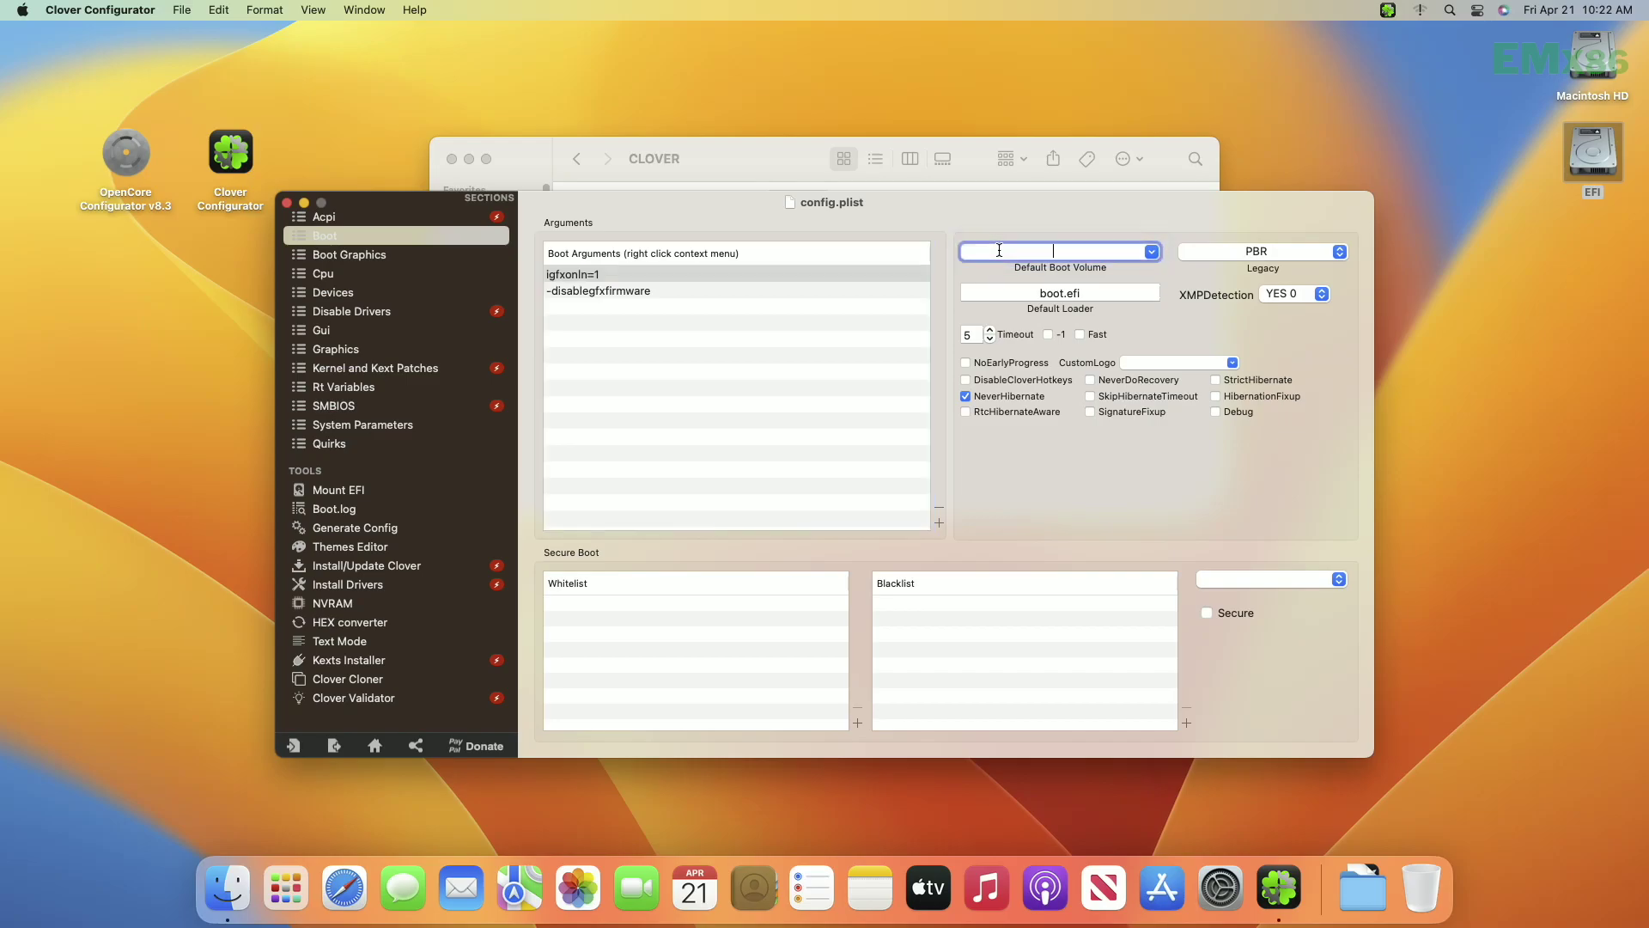
type("Pr")
type("eboot")
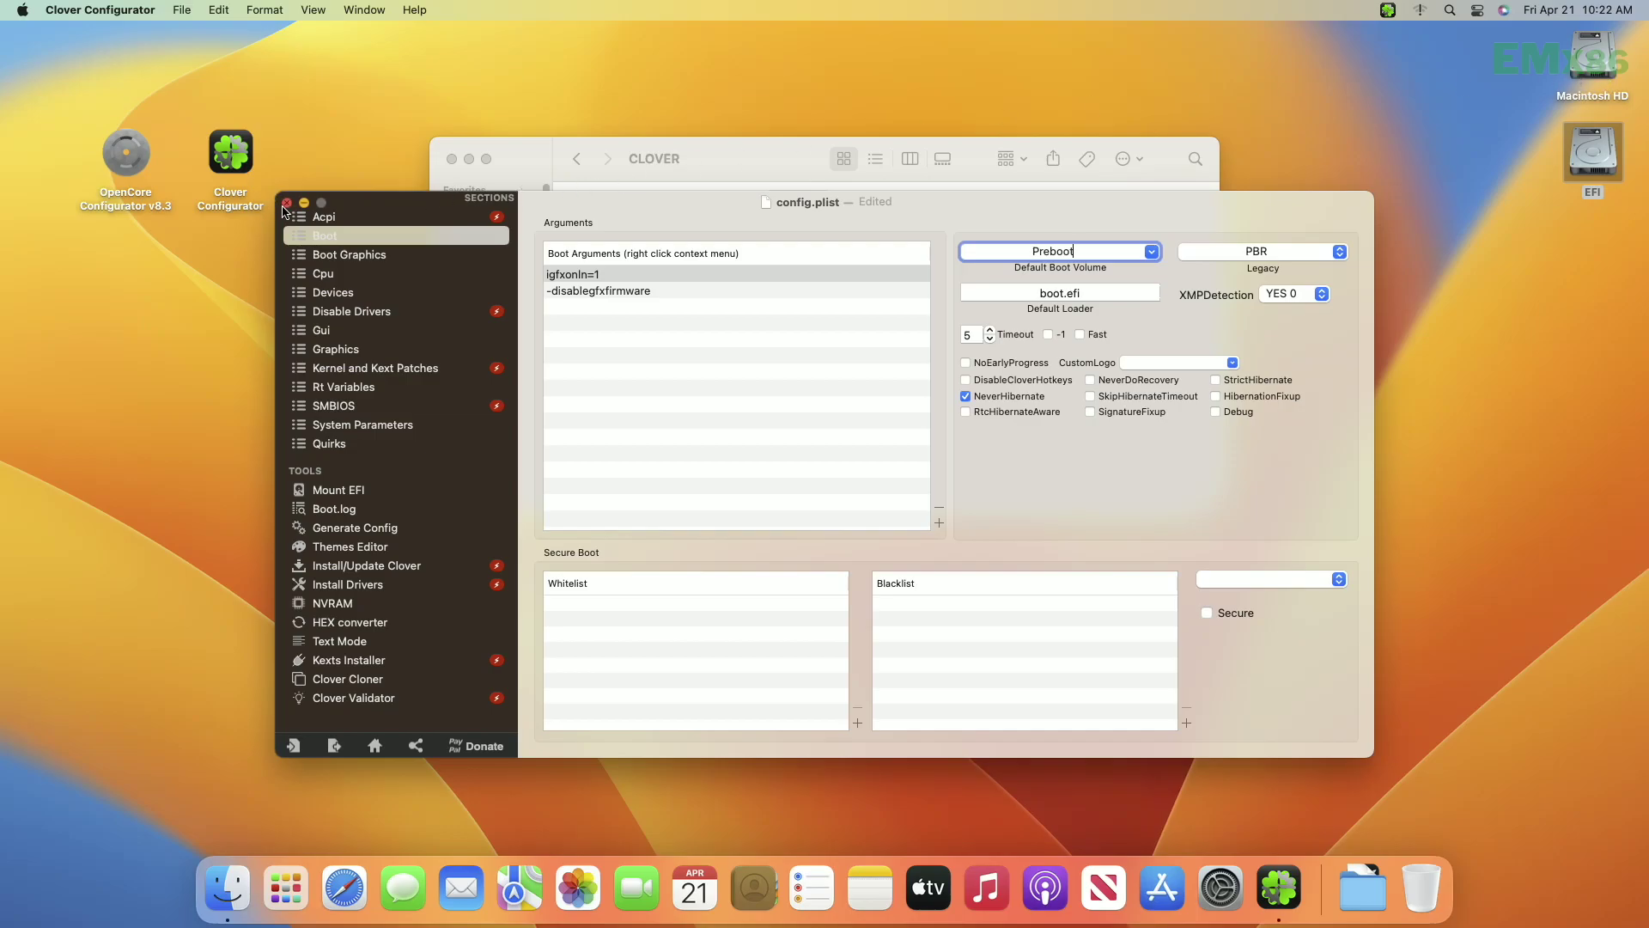
left_click(286, 204)
left_click(870, 531)
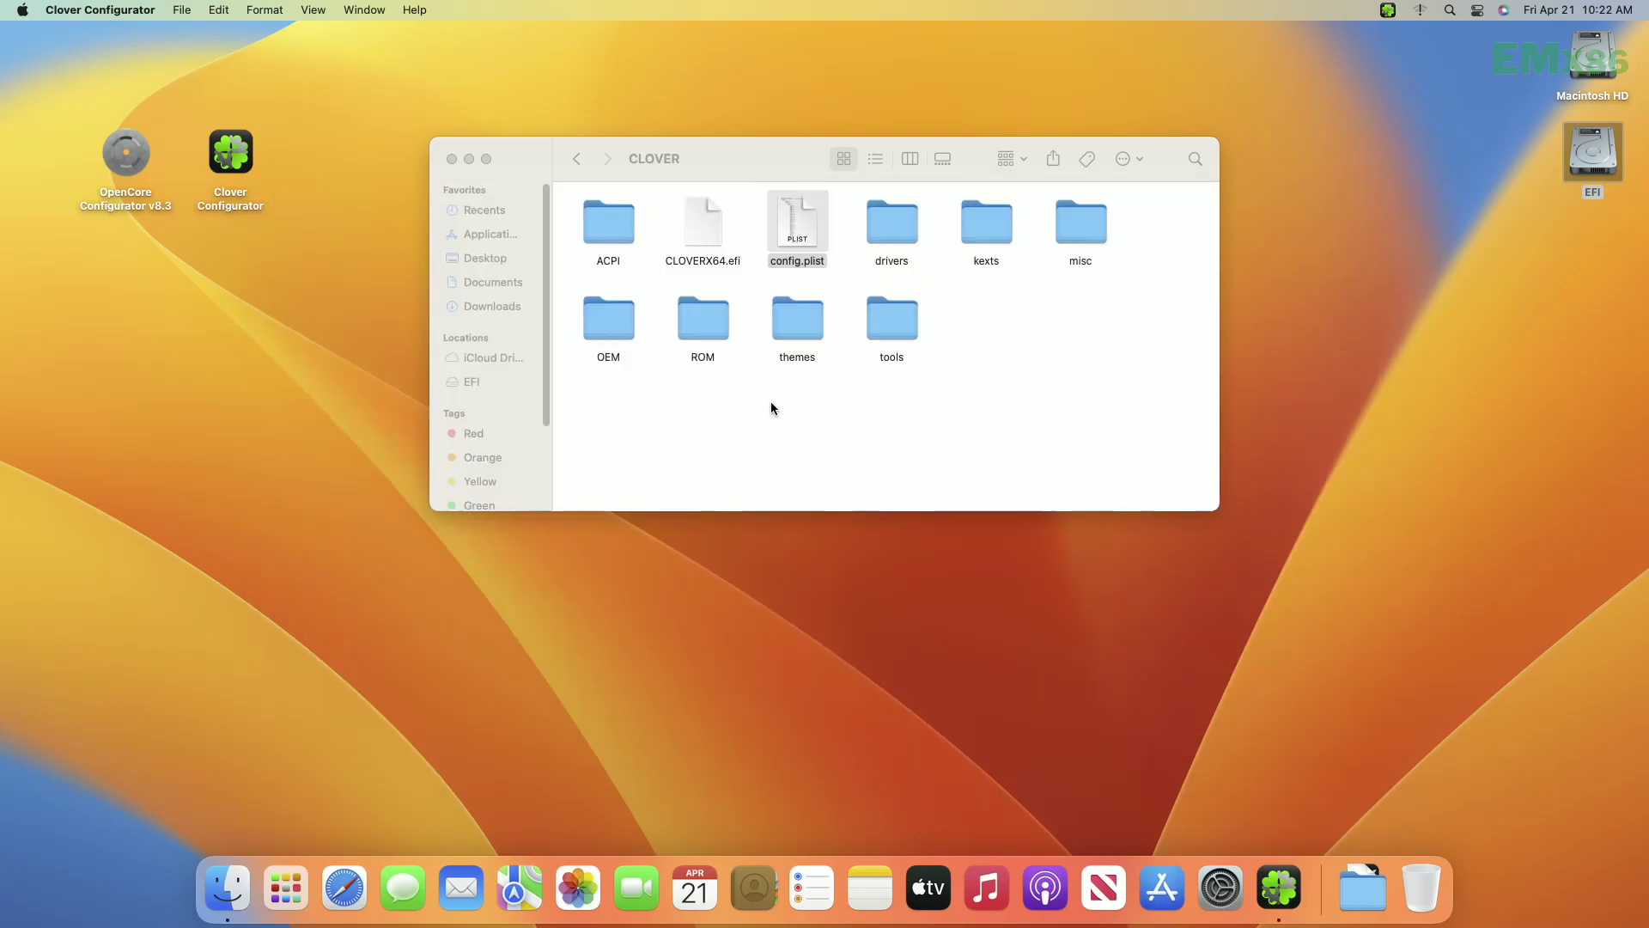
- Close the CLOVER folder window and quit Clover Configurator from the Dock
left_click(452, 159)
right_click(883, 311)
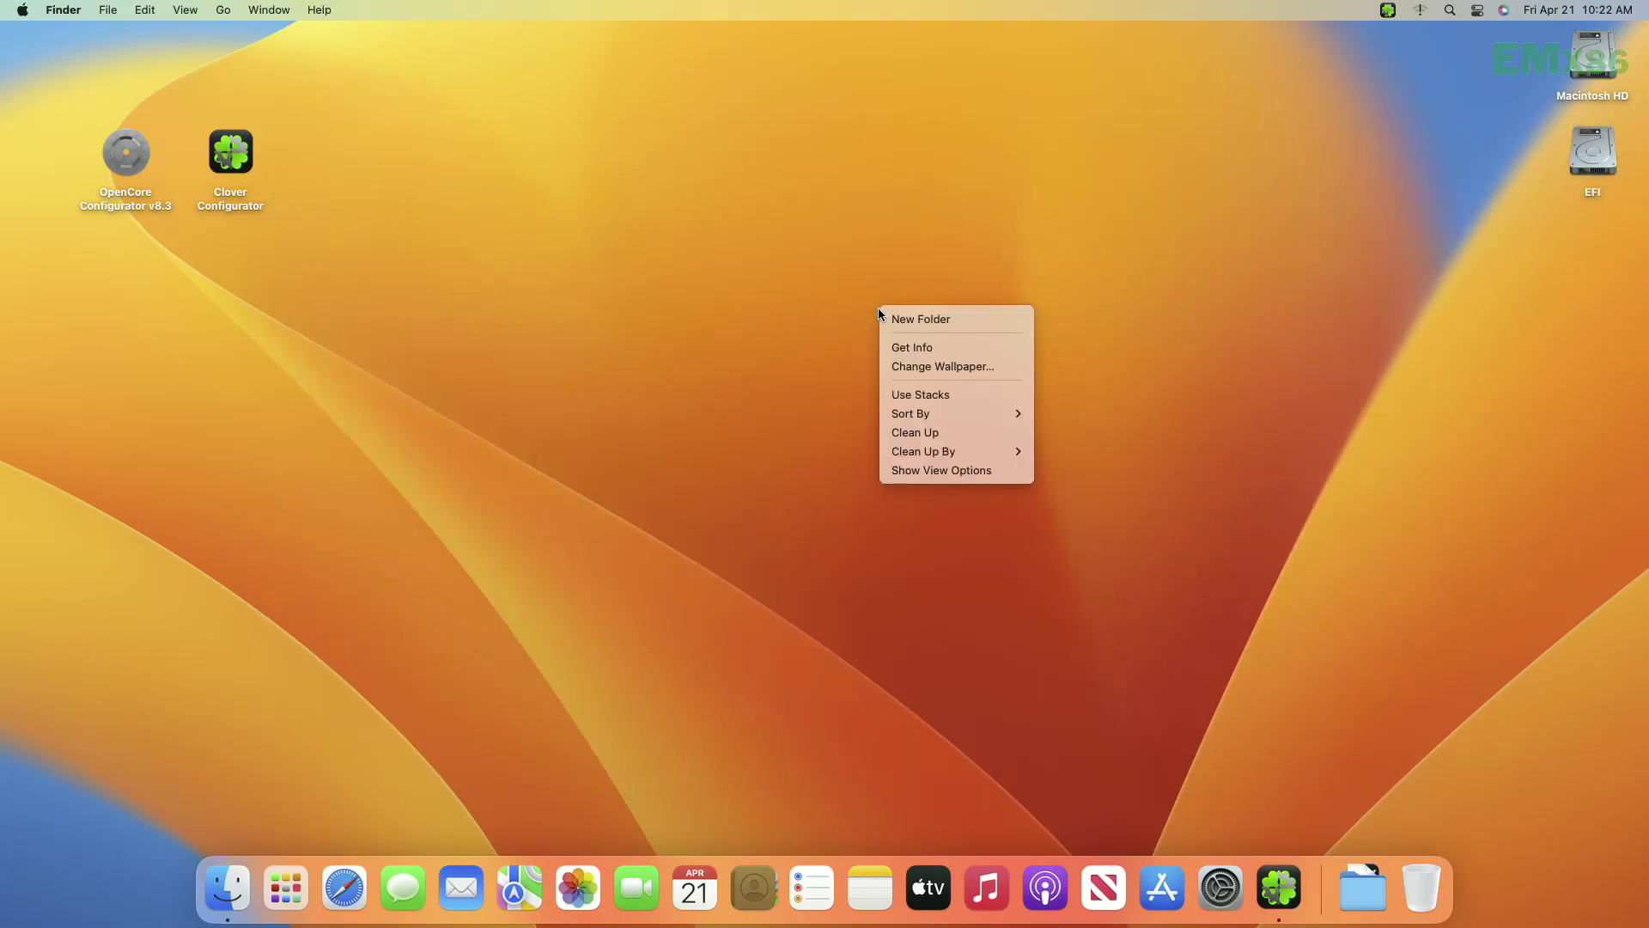
left_click(912, 431)
right_click(1284, 887)
left_click(1287, 830)
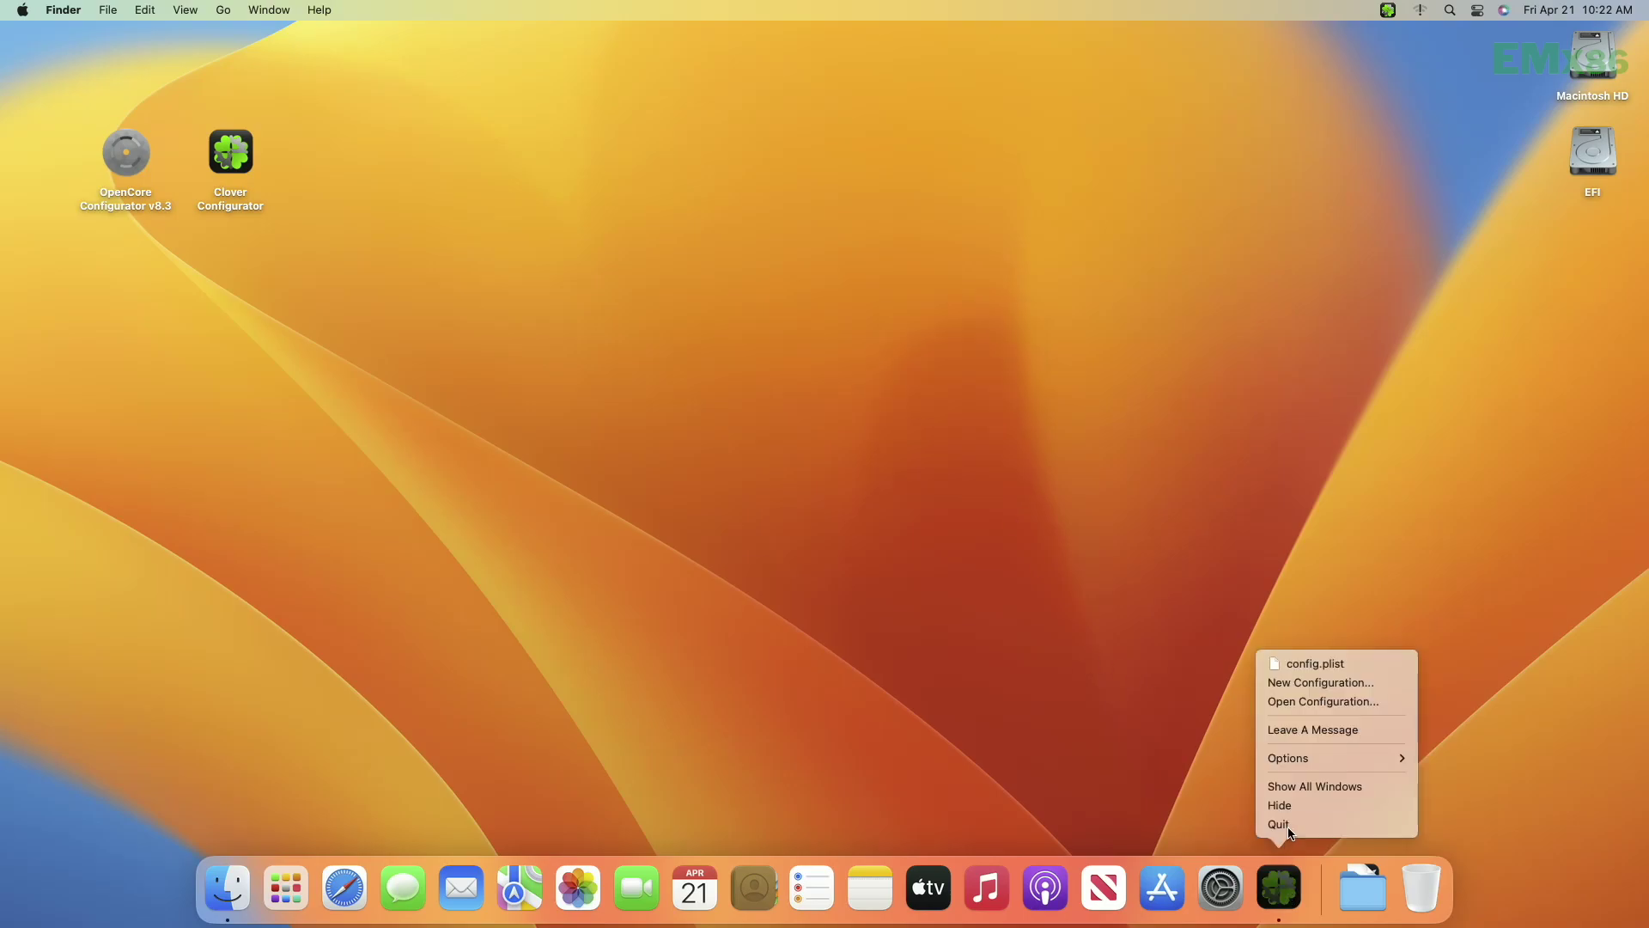
left_click(1281, 860)
right_click(1279, 887)
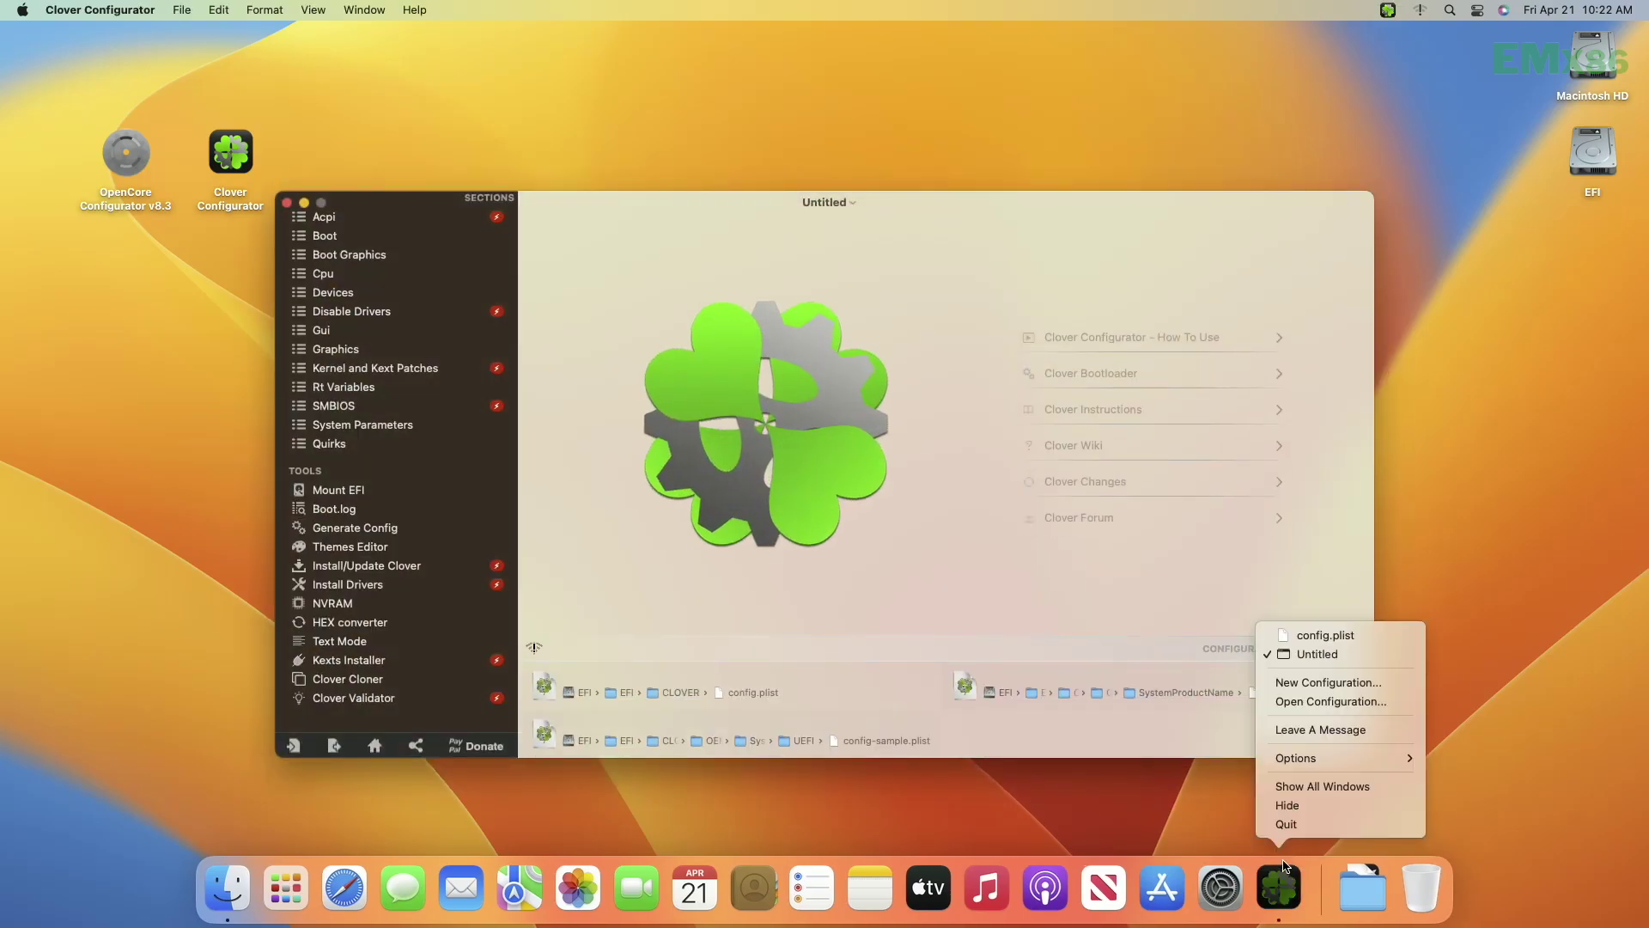
left_click(1296, 824)
- Eject the EFI partition and restart the Mac
right_click(1584, 171)
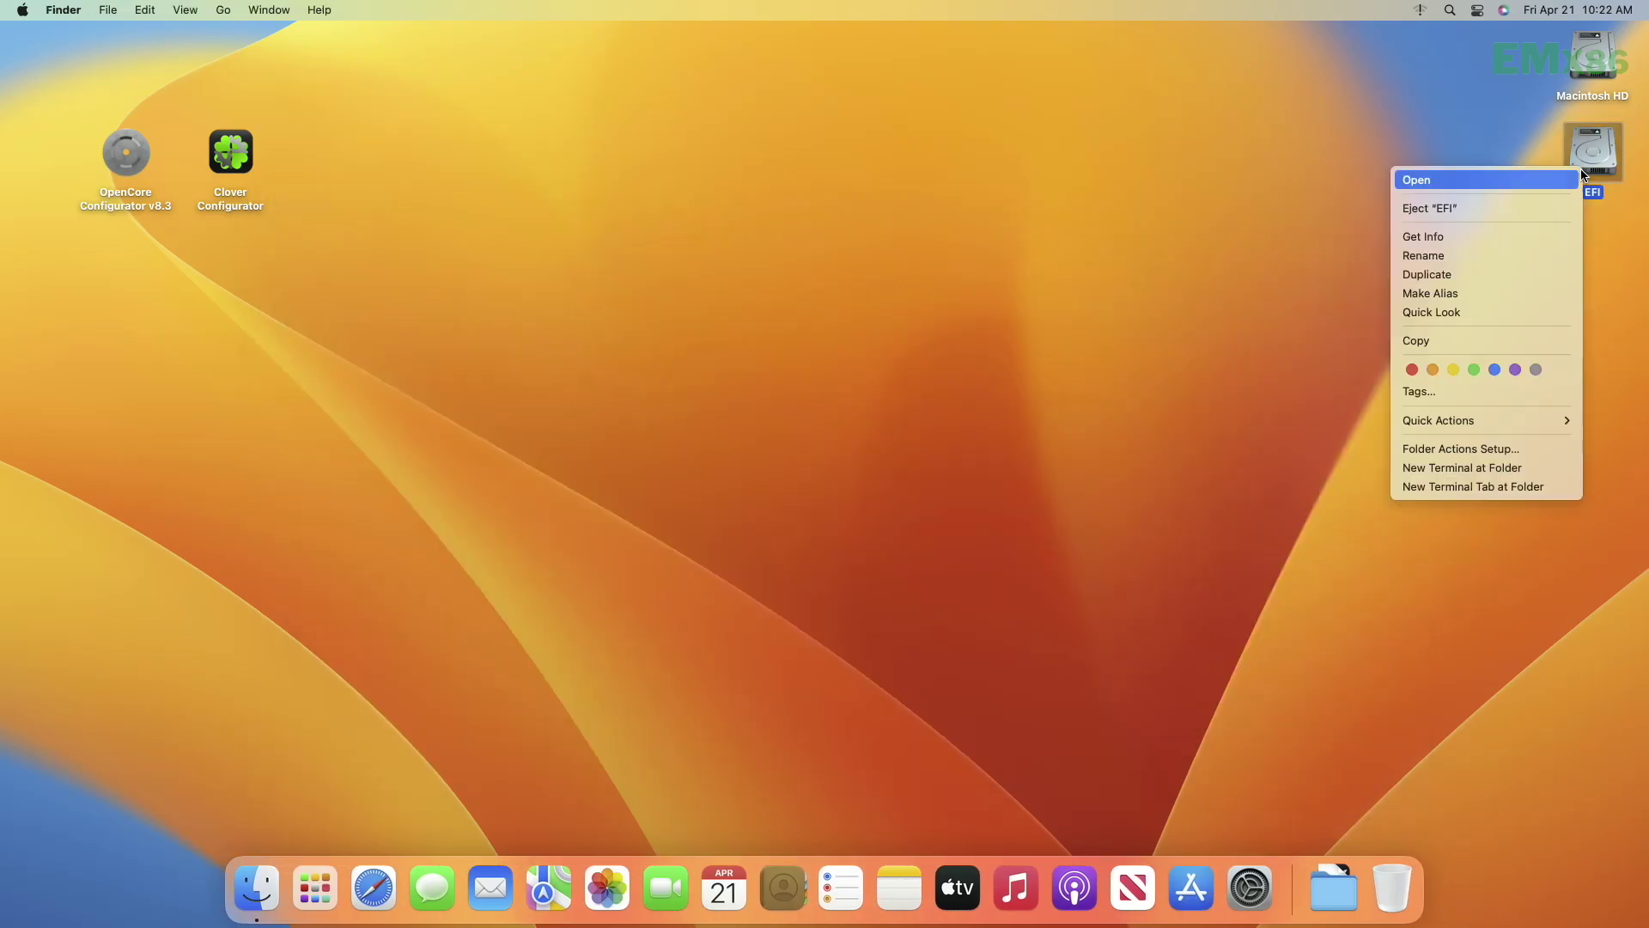
left_click(1396, 209)
left_click(21, 10)
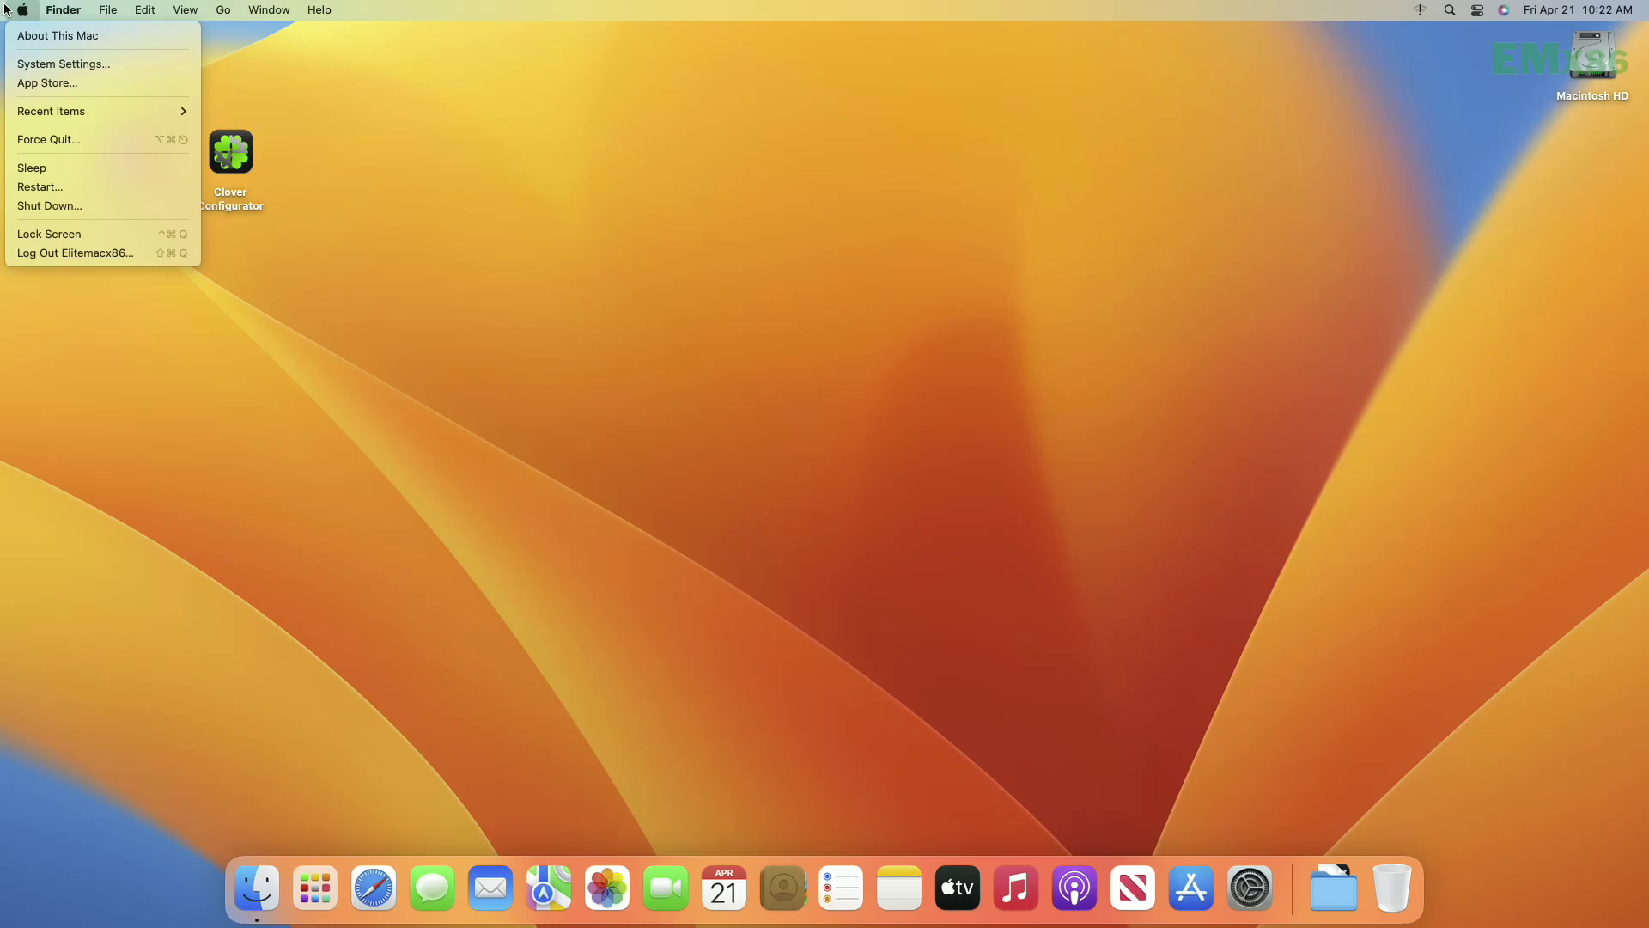
left_click(42, 188)
- Confirm the restart so the Mac reboots to the macOS login screen
key("Return")
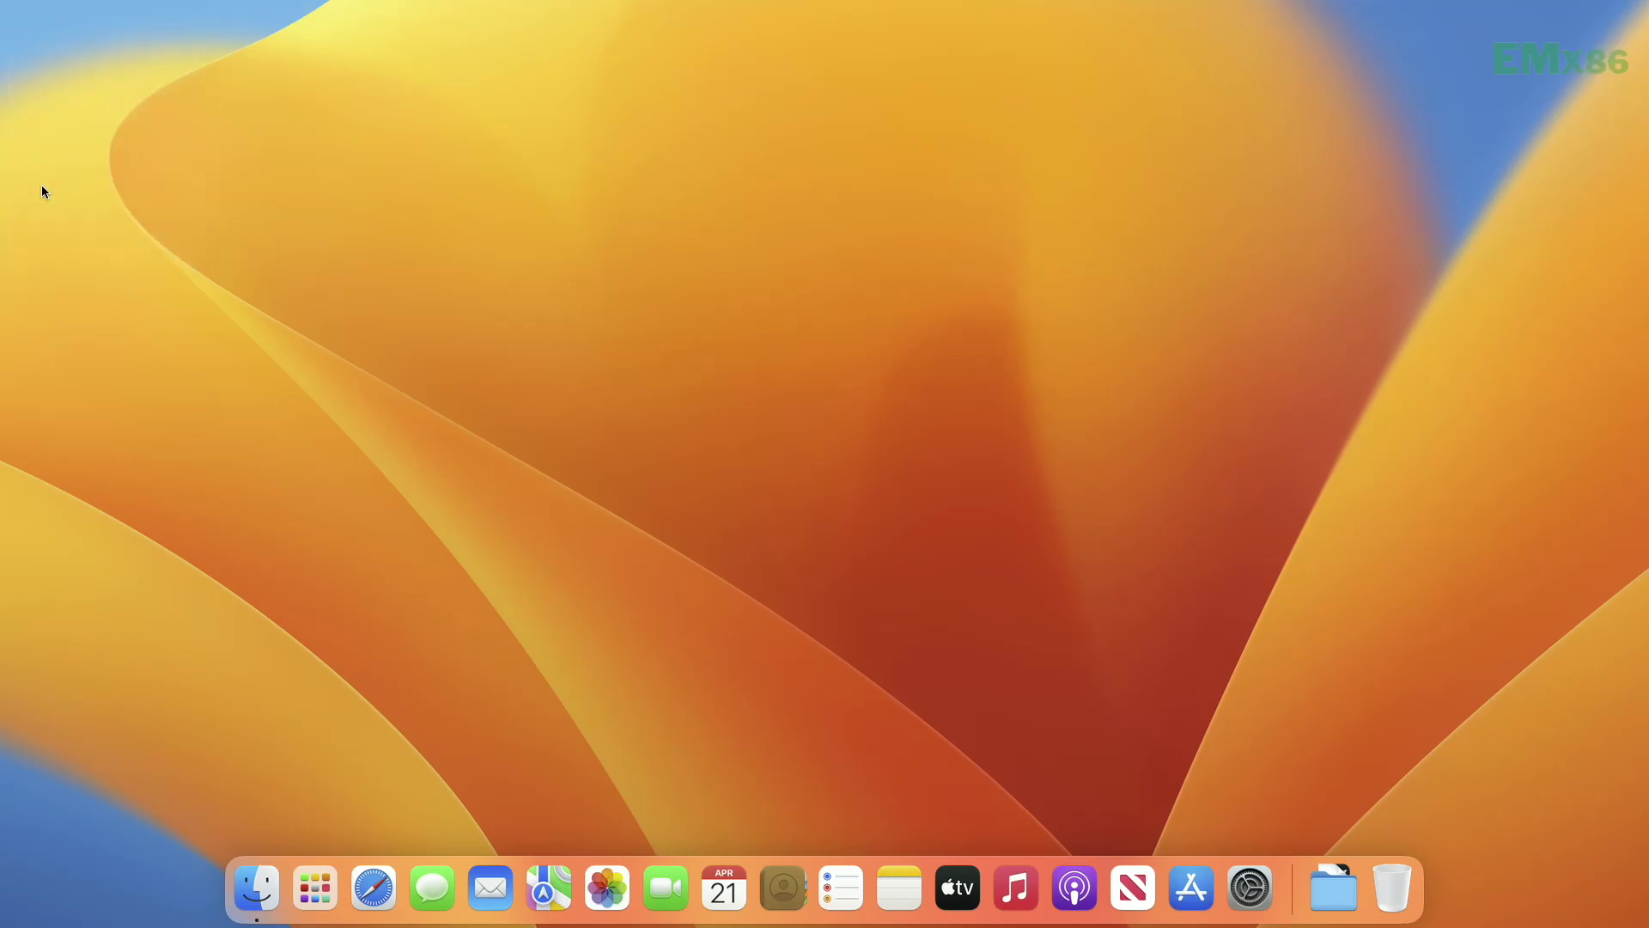